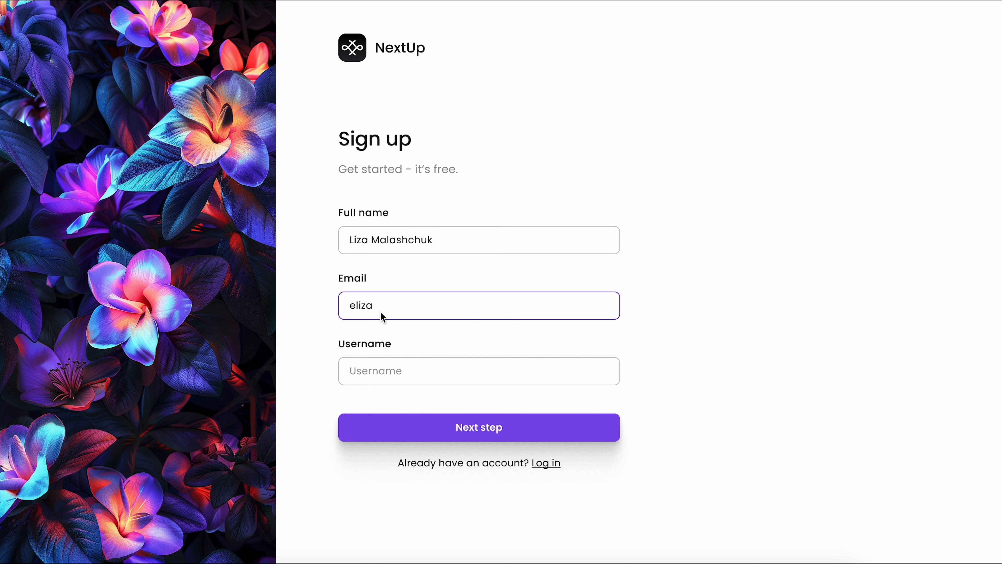
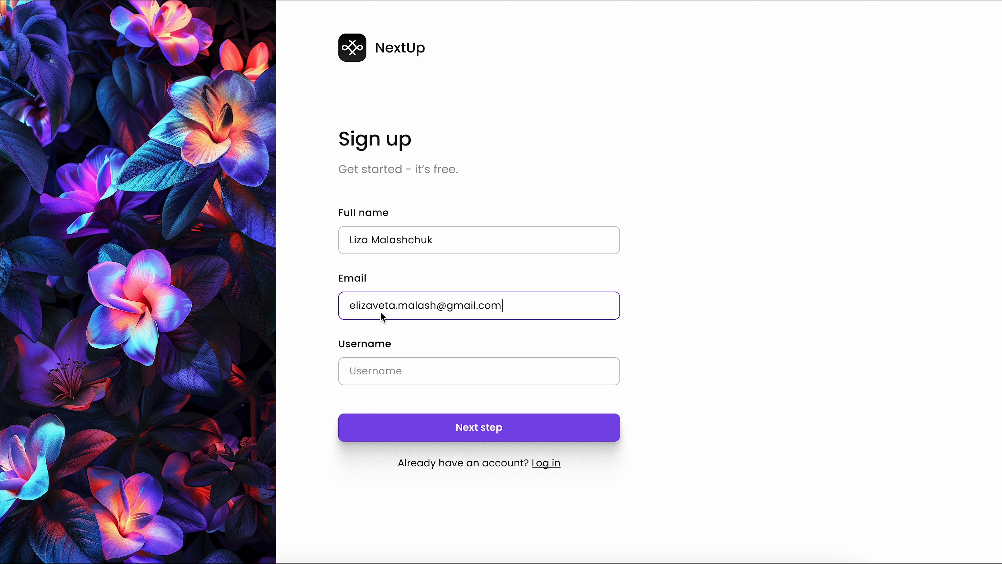
- Enter an e-mail address and a username containing digits and special characters in the NextUp sign-up prototype
{"action": "left_click", "coordinate": [371, 372]}
{"action": "type", "text": "liza123$%"}
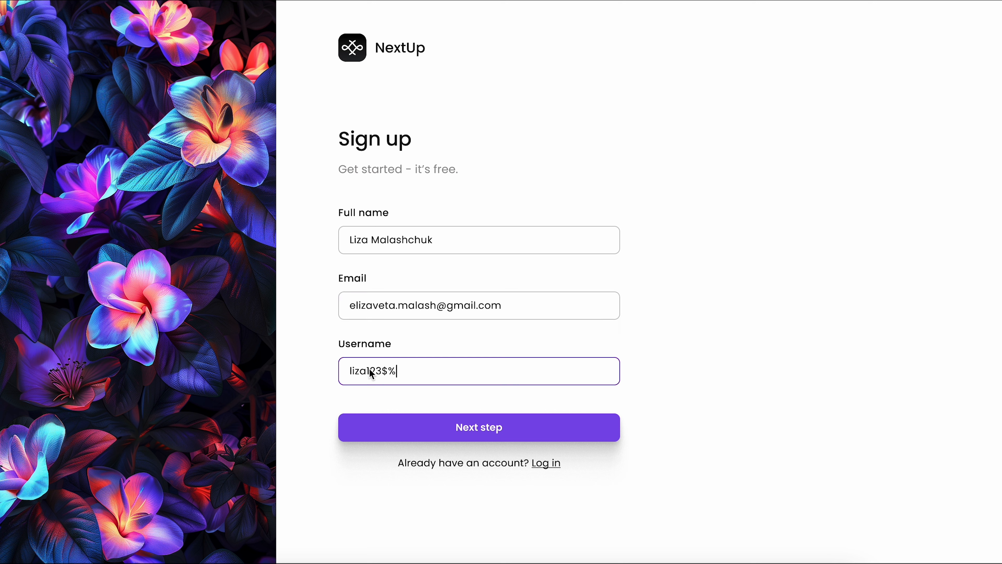
{"action": "type", "text": "*&-+("}
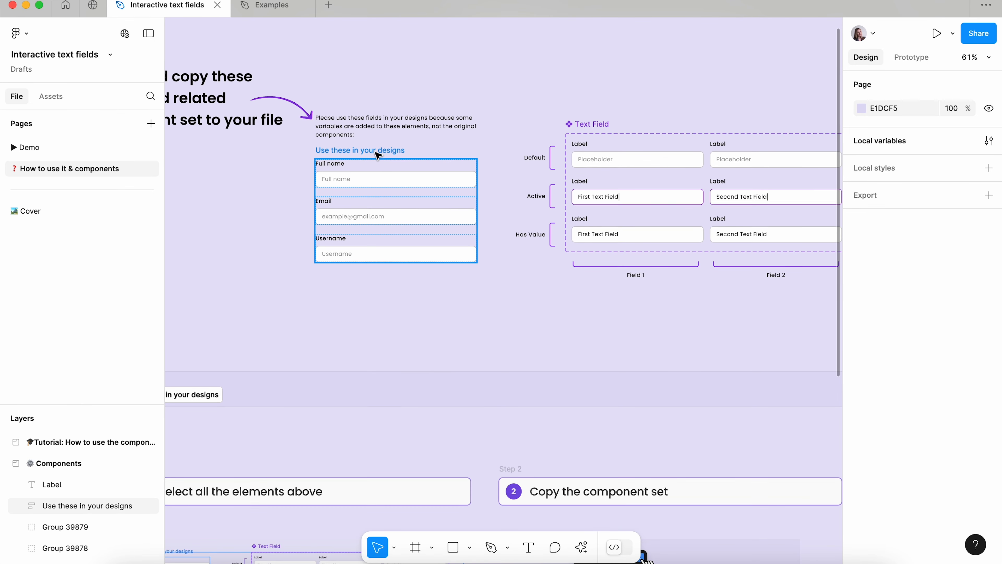
- Select and copy the ready-made text fields, the Text Field component set with its labels, and the Cursor component
{"action": "left_click", "coordinate": [388, 159]}
{"action": "scroll", "coordinate": [537, 115], "scroll_direction": "down", "scroll_amount": 1}
{"action": "scroll", "coordinate": [537, 115], "scroll_direction": "right", "scroll_amount": 6}
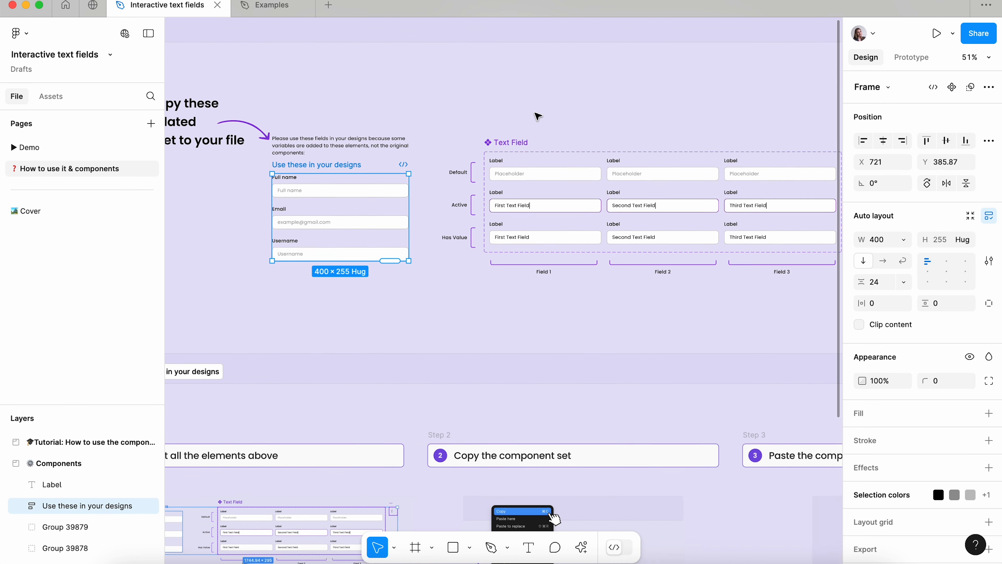
{"action": "left_click_drag", "start_coordinate": [263, 81], "coordinate": [743, 283]}
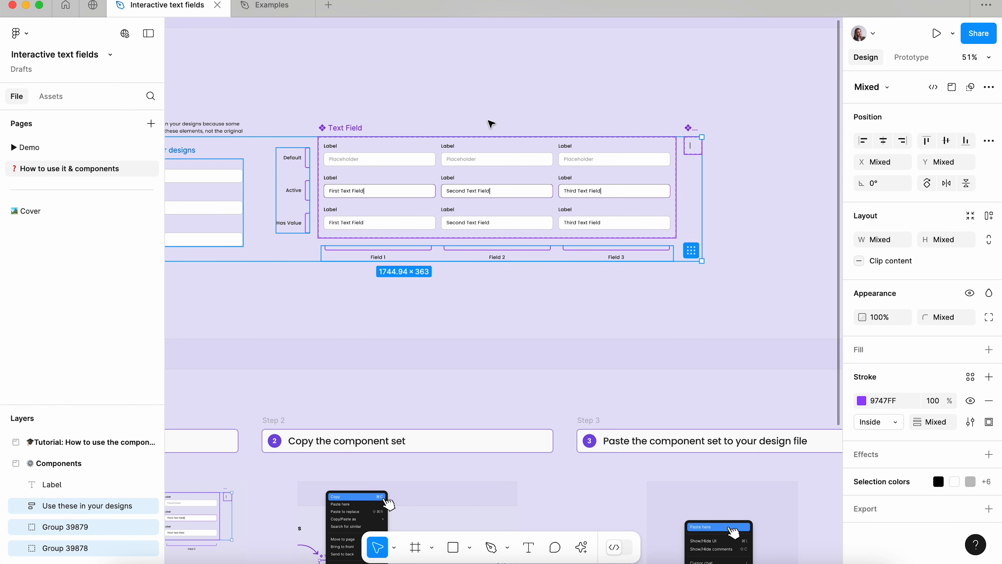
- Paste the copied components beside the Sign up frame in the Examples file and copy their variables into the file
{"action": "left_click", "coordinate": [284, 11]}
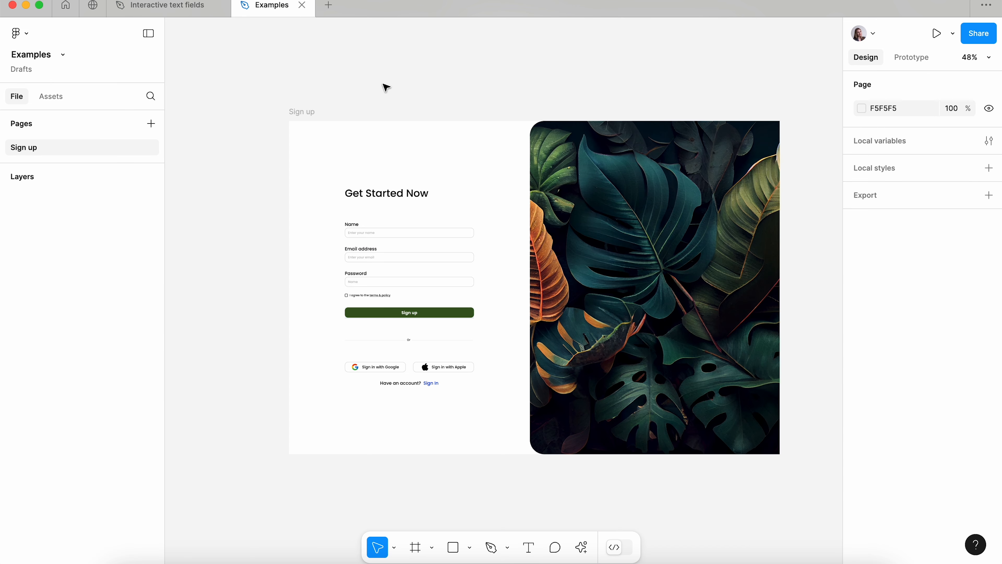
{"action": "key", "text": "super+v"}
{"action": "scroll", "coordinate": [385, 89], "scroll_direction": "down", "scroll_amount": 5}
{"action": "left_click_drag", "start_coordinate": [450, 183], "coordinate": [194, 171]}
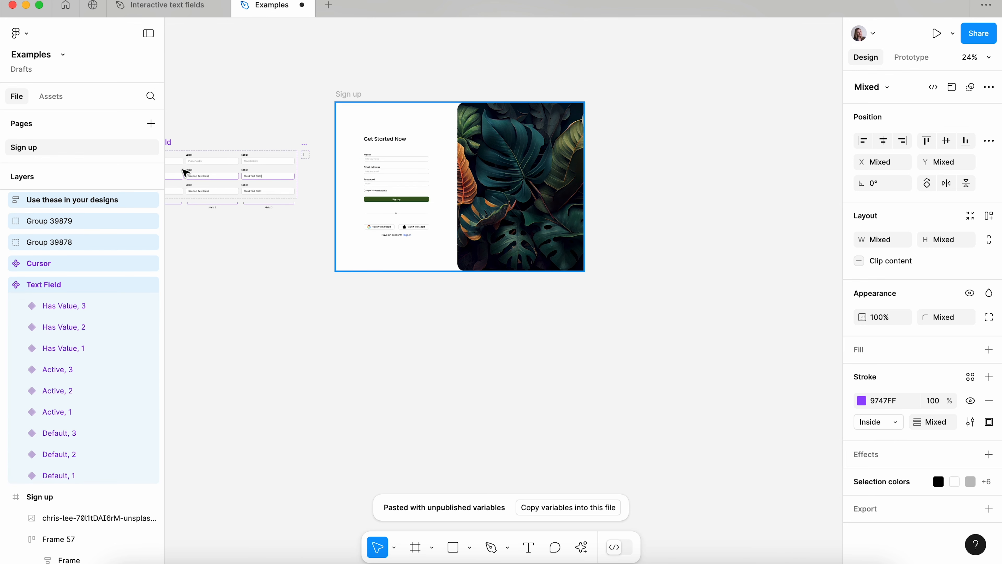
{"action": "scroll", "coordinate": [441, 224], "scroll_direction": "left", "scroll_amount": 7}
{"action": "scroll", "coordinate": [441, 224], "scroll_direction": "up", "scroll_amount": 2}
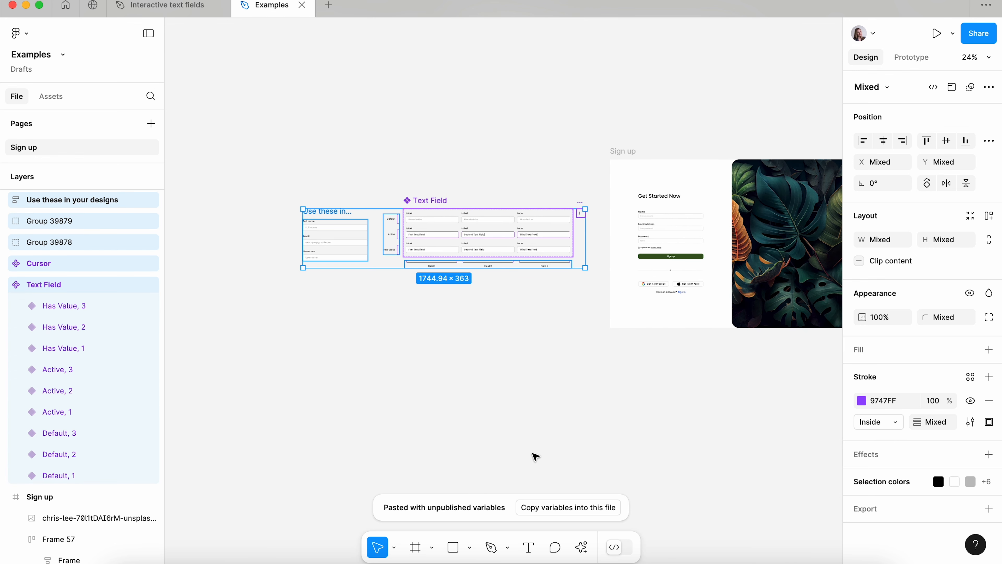
{"action": "left_click", "coordinate": [538, 511]}
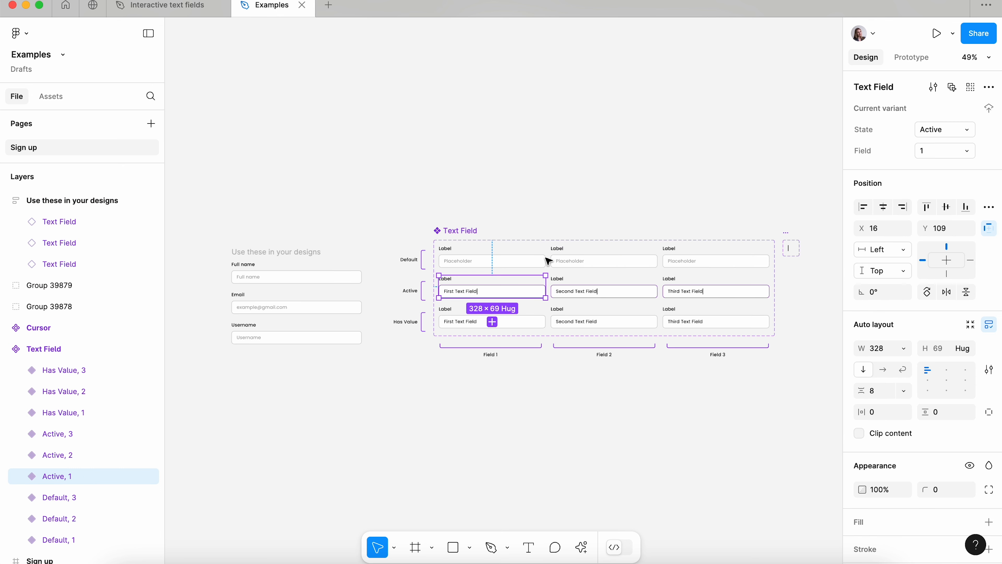
- Examine the key-triggered interactions of the Active, 1 variant and the variable each one sets
{"action": "left_click", "coordinate": [903, 57]}
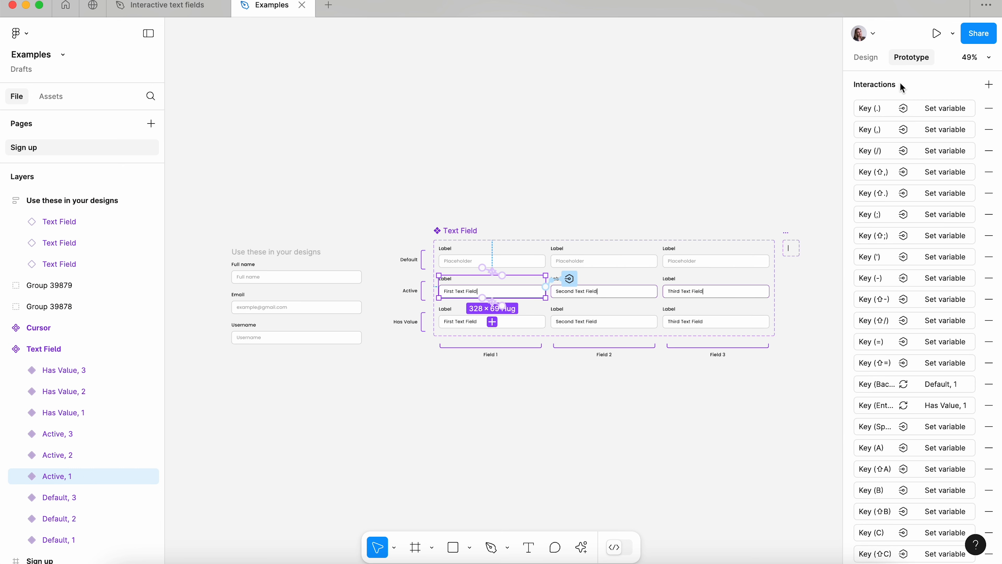
{"action": "left_click", "coordinate": [888, 108]}
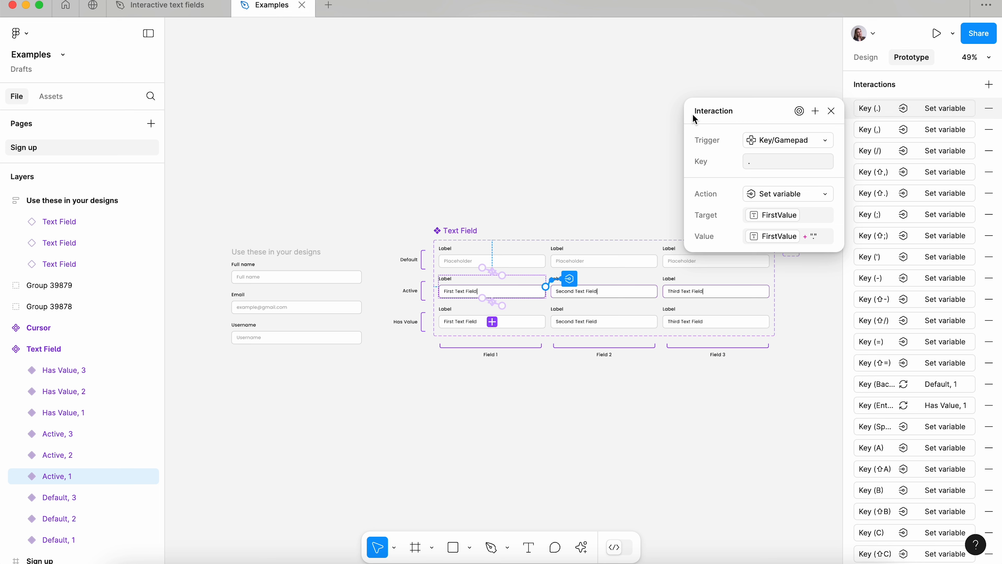
{"action": "scroll", "coordinate": [864, 231], "scroll_direction": "down", "scroll_amount": 3}
{"action": "left_click", "coordinate": [873, 276]}
{"action": "scroll", "coordinate": [874, 276], "scroll_direction": "down", "scroll_amount": 3}
{"action": "left_click", "coordinate": [873, 298]}
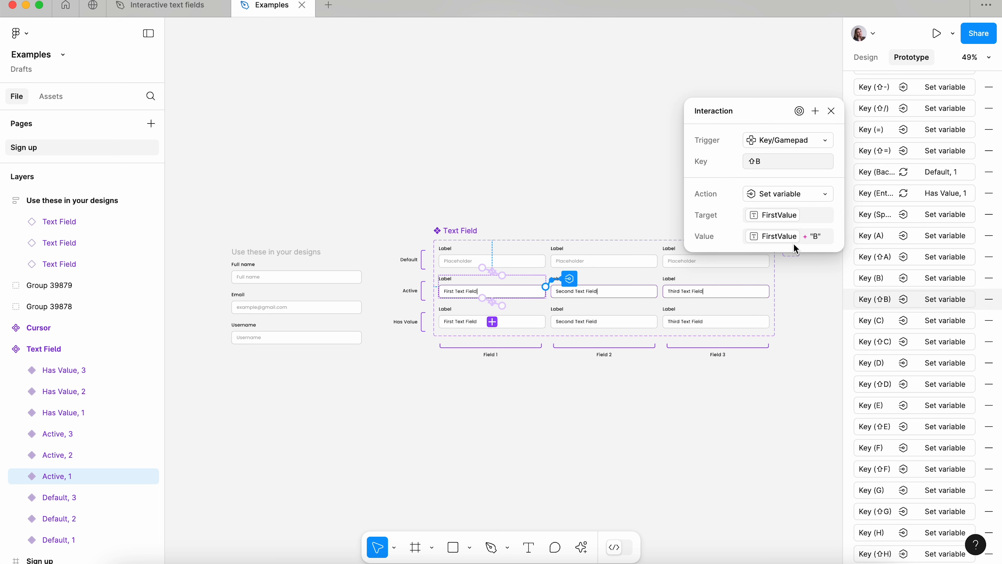
{"action": "scroll", "coordinate": [877, 290], "scroll_direction": "down", "scroll_amount": 3}
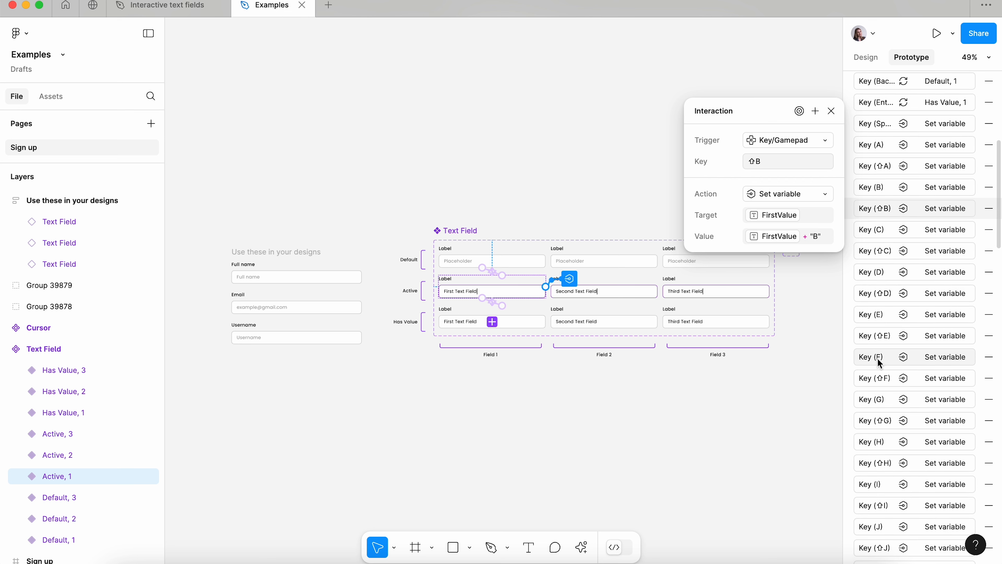
- Check which variable is bound to the text value inside the Active, 1 variant
{"action": "left_click", "coordinate": [460, 294]}
{"action": "left_click", "coordinate": [870, 60]}
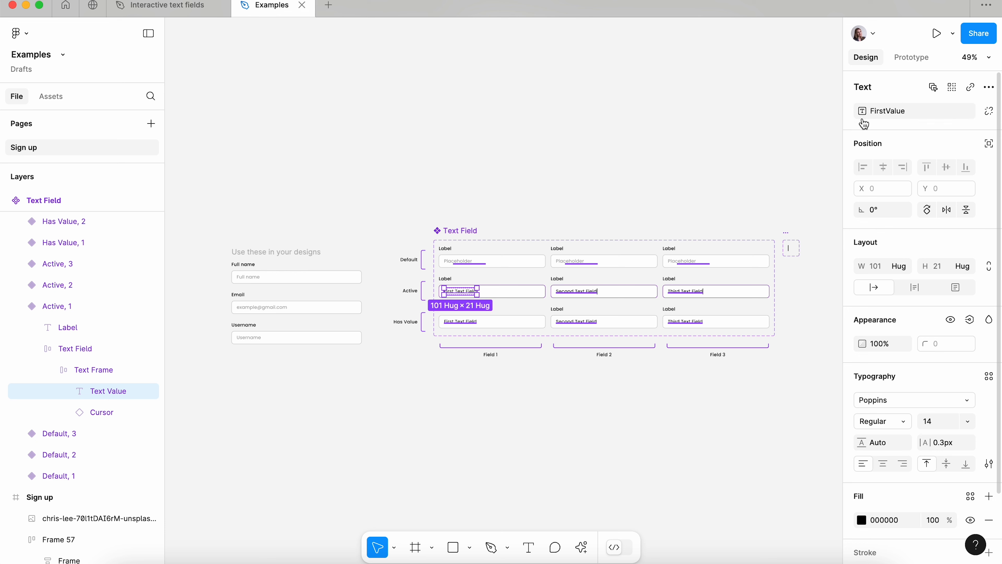
{"action": "left_click", "coordinate": [451, 142]}
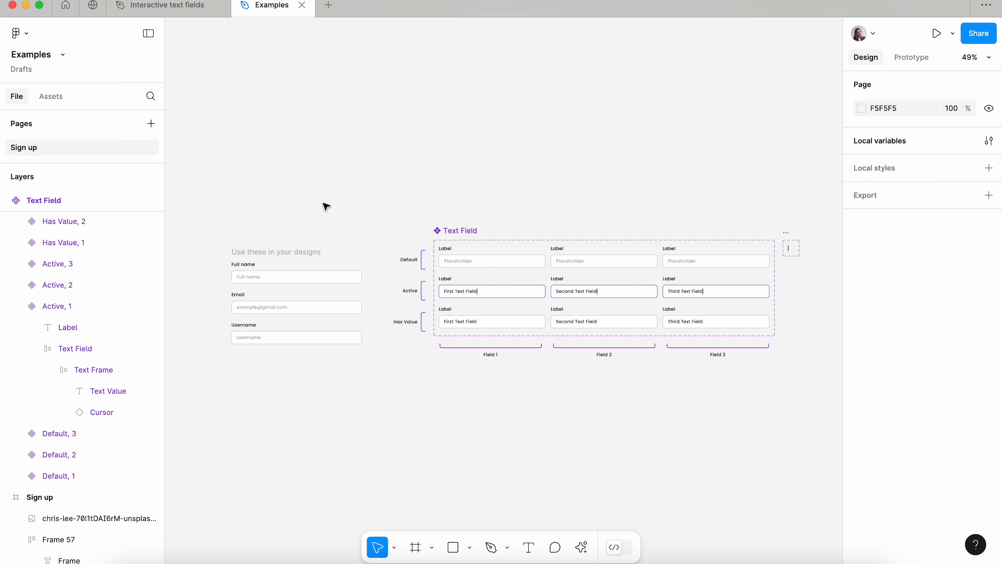
- Copy the ready-made Full name, Email and Username fields and paste them into the field group of the Get Started Now form
{"action": "left_click", "coordinate": [272, 275]}
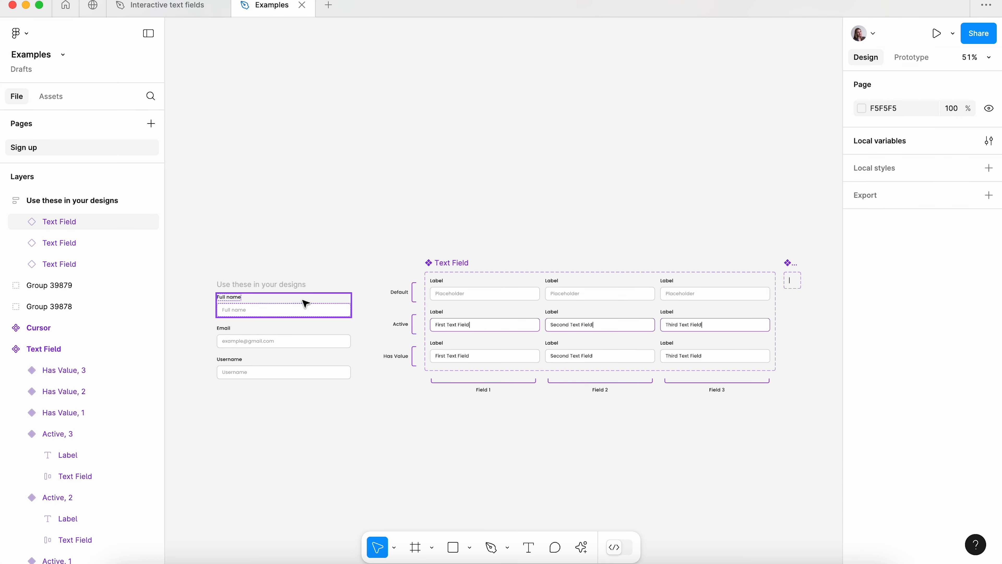
{"action": "left_click", "coordinate": [304, 300]}
{"action": "left_click", "coordinate": [248, 344], "text": "shift"}
{"action": "left_click", "coordinate": [249, 373], "text": "shift"}
{"action": "scroll", "coordinate": [250, 374], "scroll_direction": "right", "scroll_amount": 10}
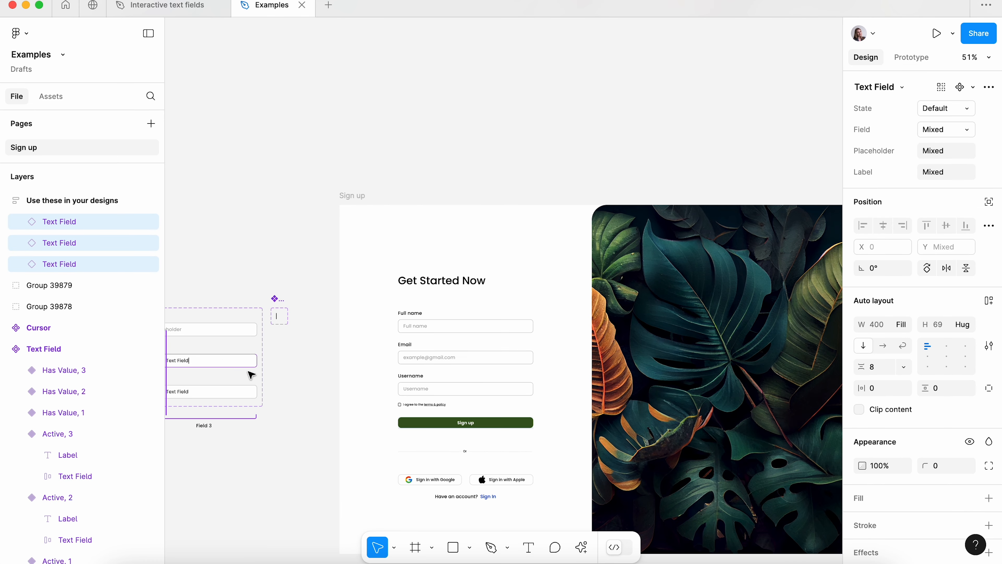
{"action": "left_click", "coordinate": [430, 338]}
{"action": "left_click", "coordinate": [429, 339]}
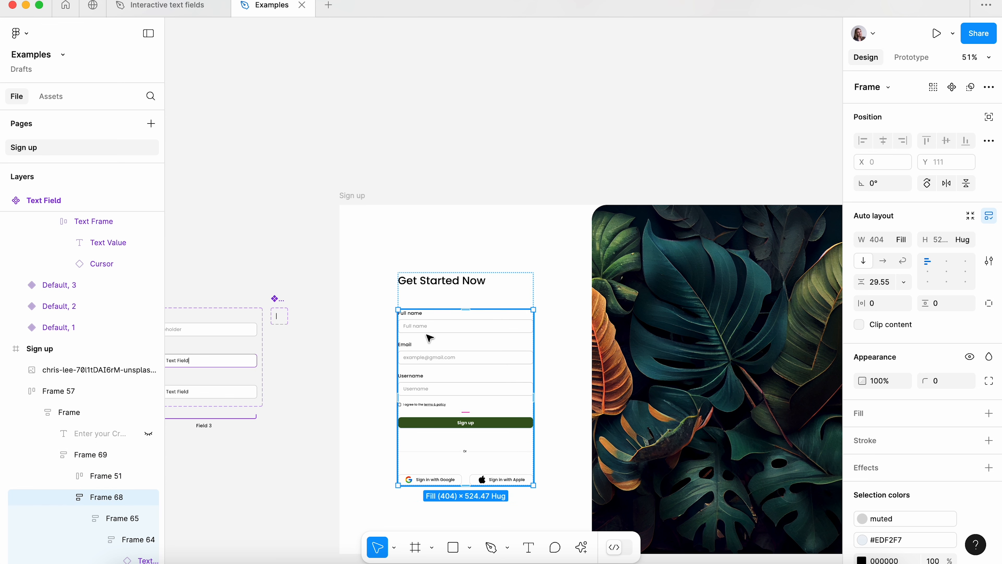
{"action": "left_click", "coordinate": [426, 359]}
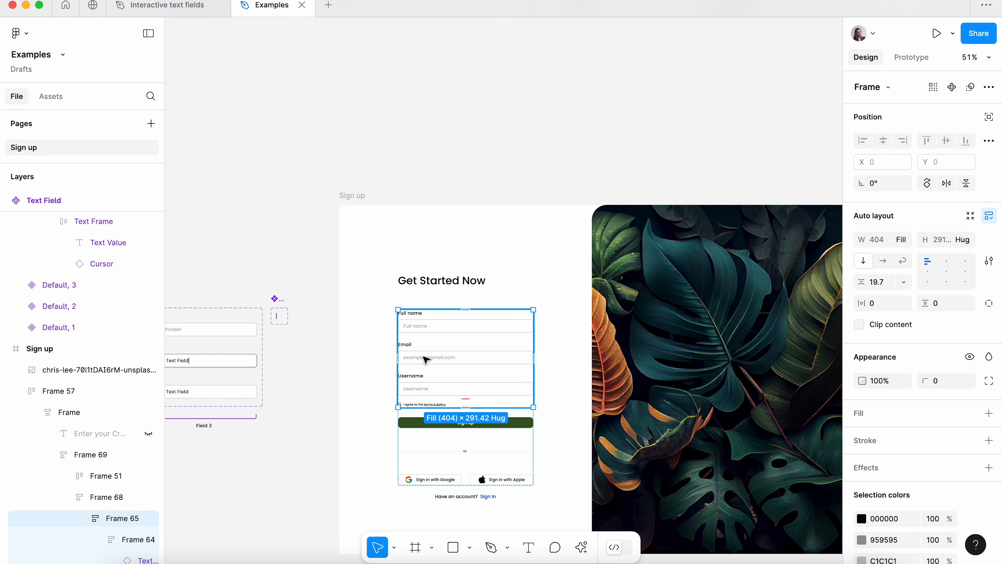
{"action": "double_click", "coordinate": [424, 357]}
{"action": "key", "text": "super+v"}
- Delete the three older text fields above the pasted ones in the sign-up form
{"action": "left_click", "coordinate": [417, 390]}
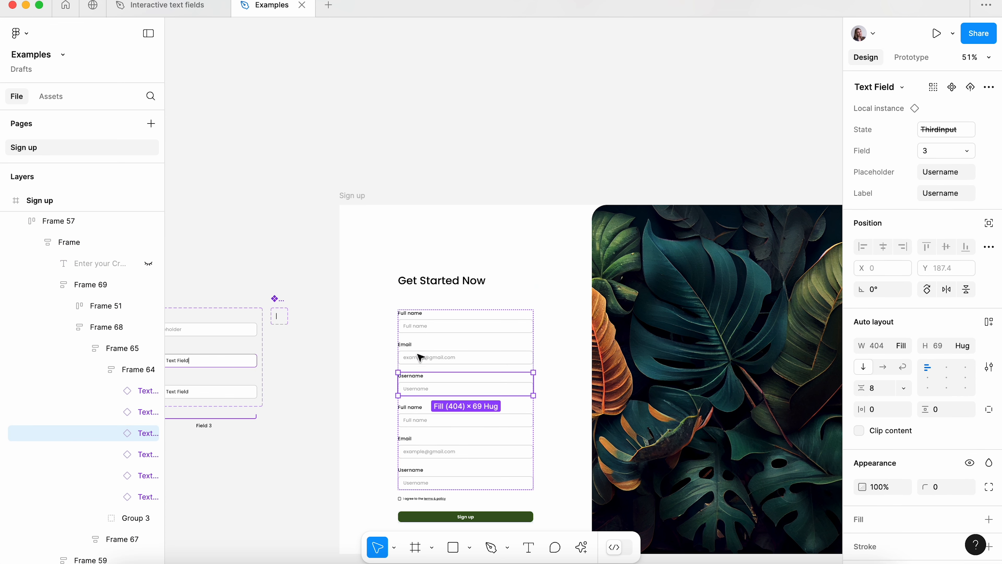
{"action": "left_click", "coordinate": [419, 354], "text": "shift"}
{"action": "left_click", "coordinate": [414, 316], "text": "shift"}
{"action": "key", "text": "Delete"}
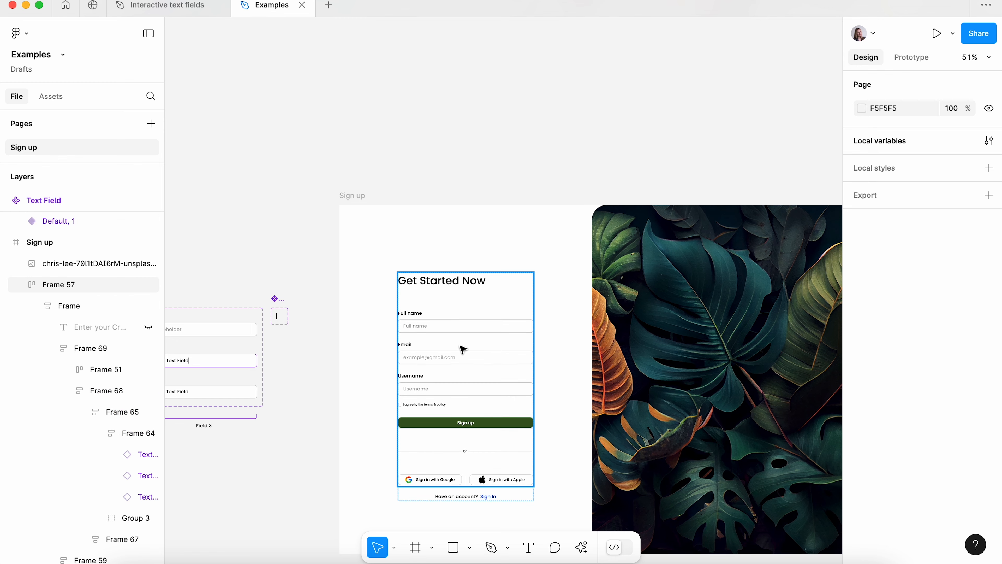
- Present the Sign up frame as a prototype
{"action": "scroll", "coordinate": [501, 374], "scroll_direction": "down", "scroll_amount": 3}
{"action": "scroll", "coordinate": [501, 373], "scroll_direction": "right", "scroll_amount": 3}
{"action": "left_click", "coordinate": [272, 130]}
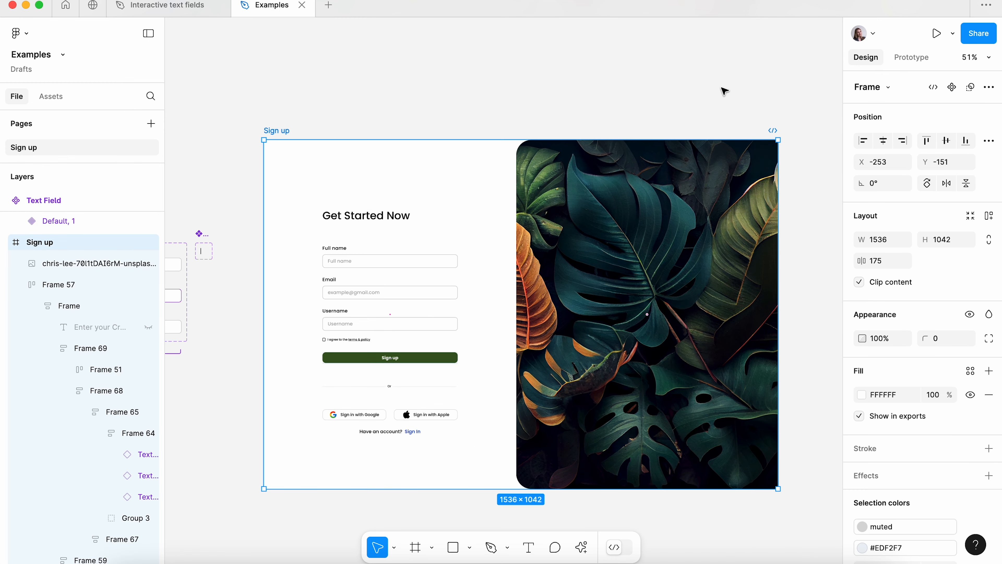
{"action": "left_click", "coordinate": [936, 33]}
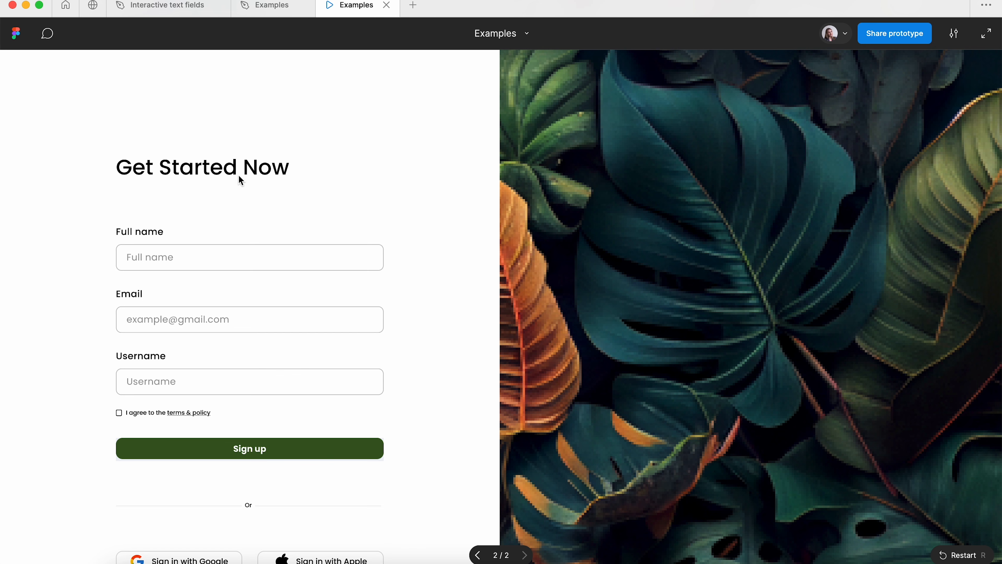
- Test the prototype's Full name and Email fields with a first name and the start of an e-mail address, and close the preview
{"action": "left_click", "coordinate": [190, 260]}
{"action": "type", "text": "Liza"}
{"action": "left_click", "coordinate": [185, 321]}
{"action": "type", "text": "liza@g"}
{"action": "key", "text": "super+w"}
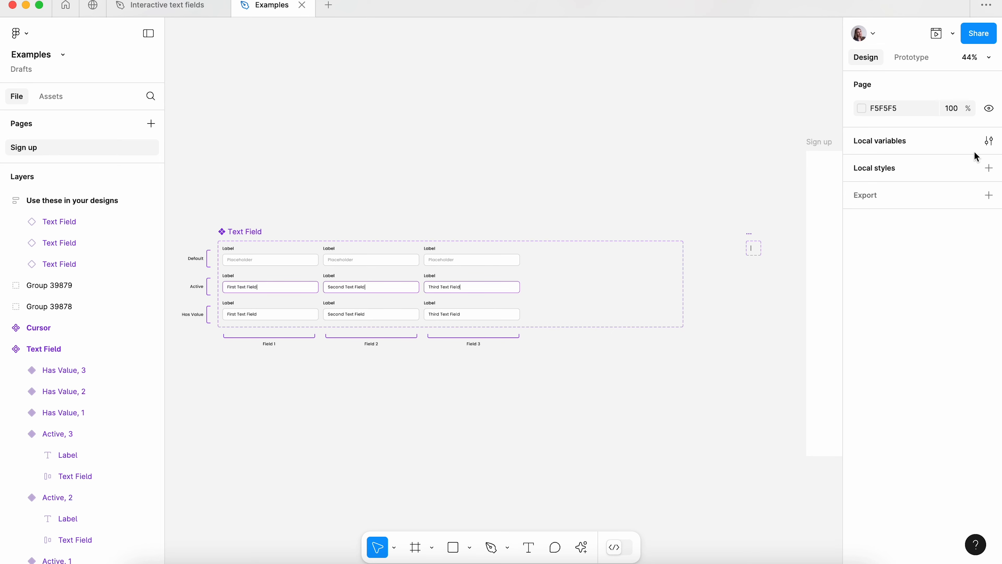
- Create a local string variable named FourthValue
{"action": "left_click", "coordinate": [988, 141]}
{"action": "left_click", "coordinate": [586, 323]}
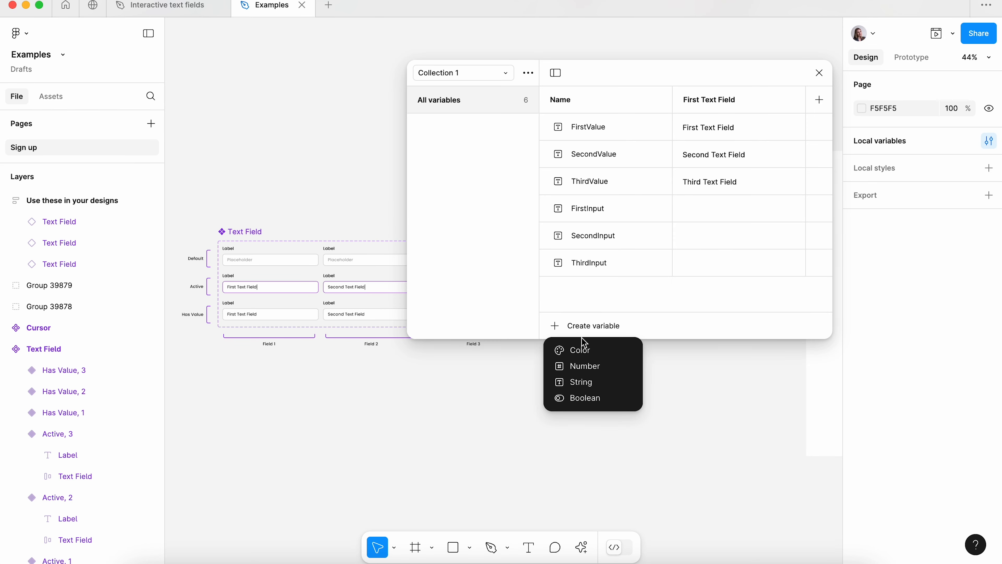
{"action": "left_click", "coordinate": [589, 383]}
{"action": "type", "text": "Fourth"}
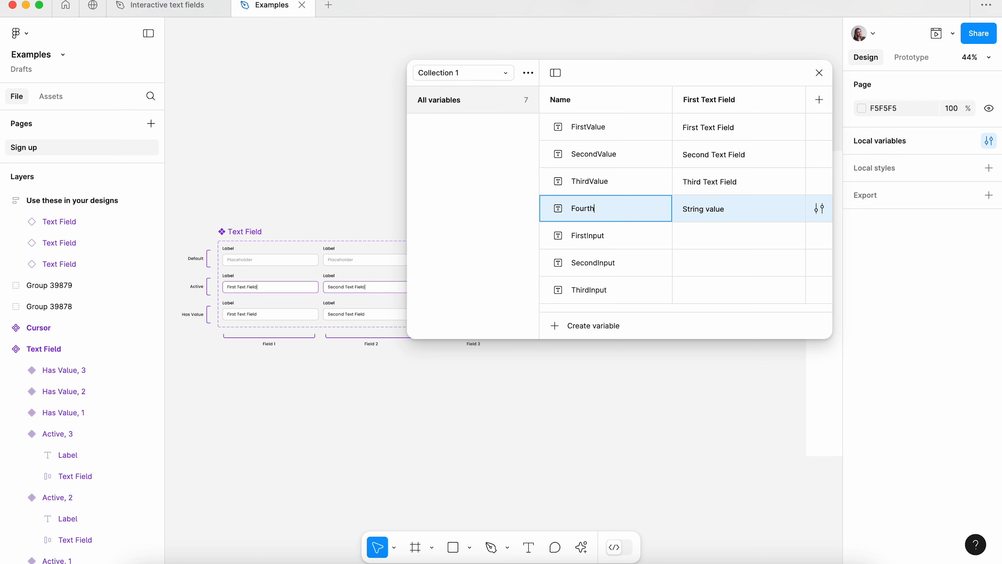
{"action": "type", "text": "Value"}
{"action": "key", "text": "Return"}
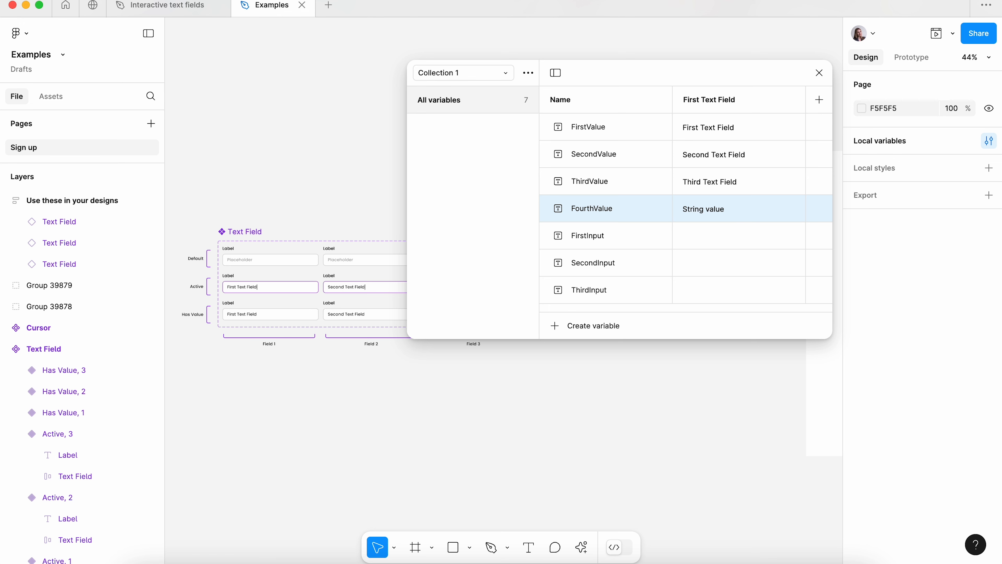
- Set the FourthValue variable's value to "Fourth Text Field", reusing the text of ThirdValue
{"action": "double_click", "coordinate": [709, 182]}
{"action": "key", "text": "ctrl+c"}
{"action": "double_click", "coordinate": [710, 209]}
{"action": "key", "text": "ctrl+v"}
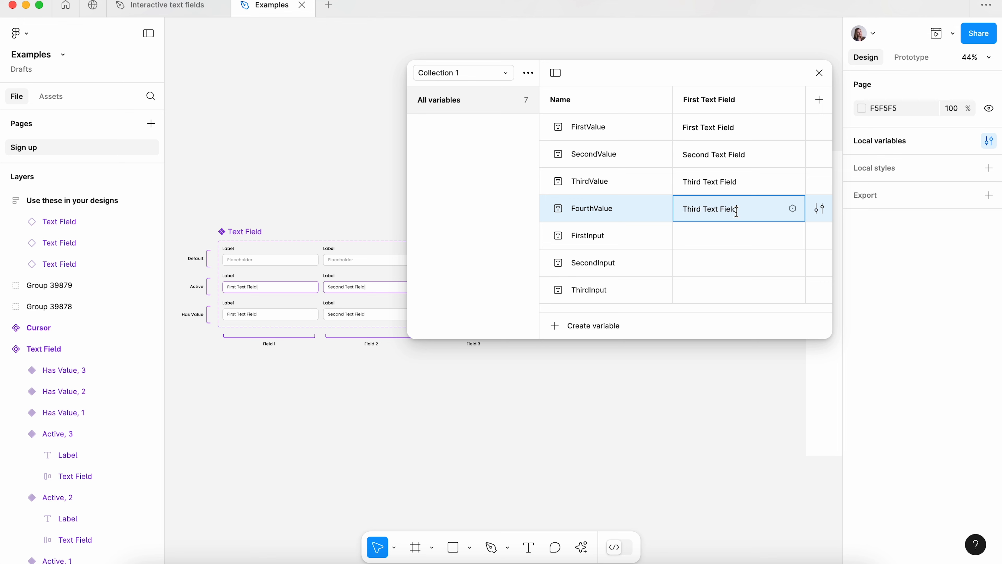
{"action": "double_click", "coordinate": [684, 213]}
{"action": "type", "text": "Fourth"}
{"action": "key", "text": "Return"}
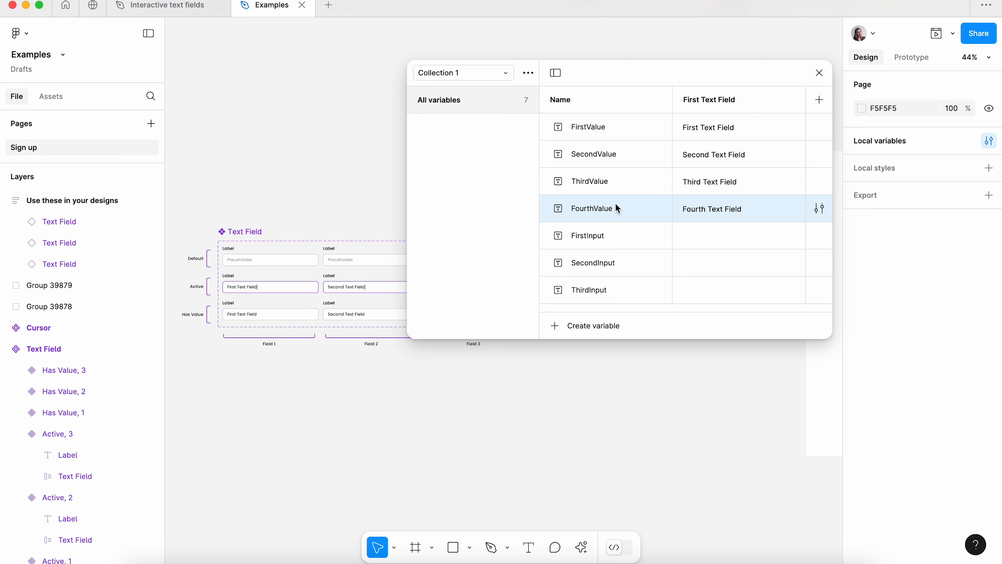
- Add a string variable named FourthInput after ThirdInput and leave its value empty
{"action": "left_click", "coordinate": [568, 331]}
{"action": "left_click", "coordinate": [597, 291]}
{"action": "left_click", "coordinate": [599, 295]}
{"action": "left_click", "coordinate": [577, 325]}
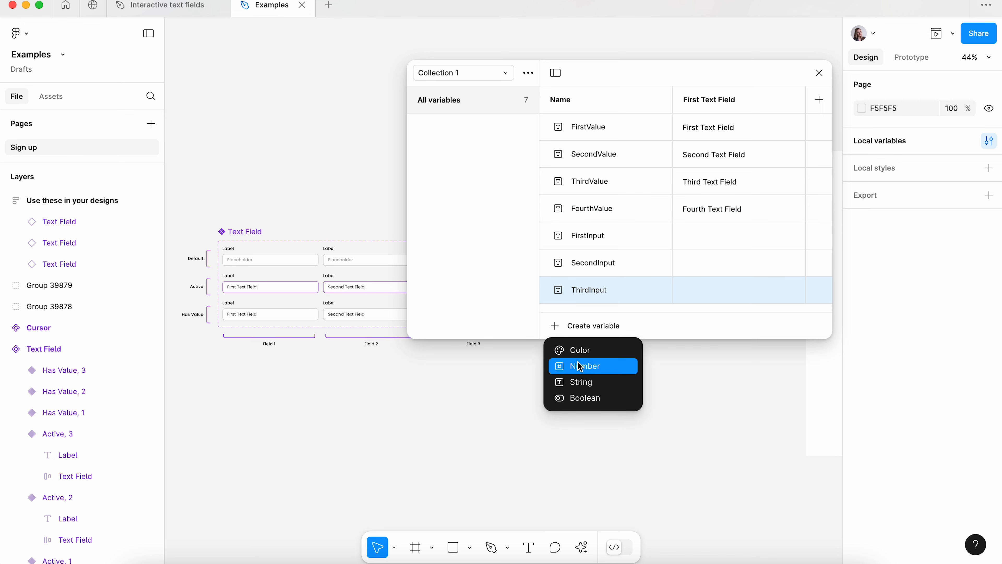
{"action": "left_click", "coordinate": [578, 382]}
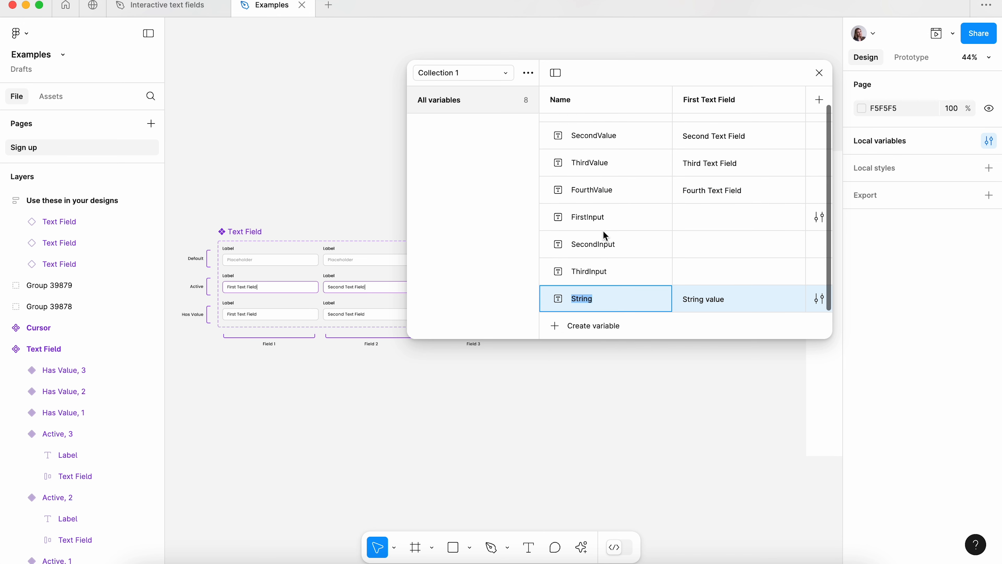
{"action": "type", "text": "FourthInput"}
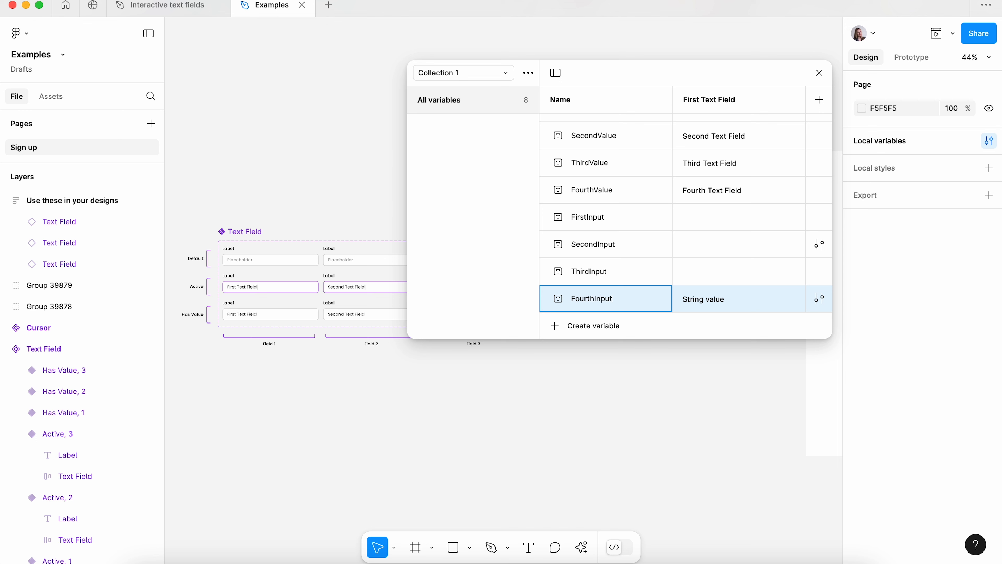
{"action": "key", "text": "Return"}
{"action": "left_click", "coordinate": [712, 306]}
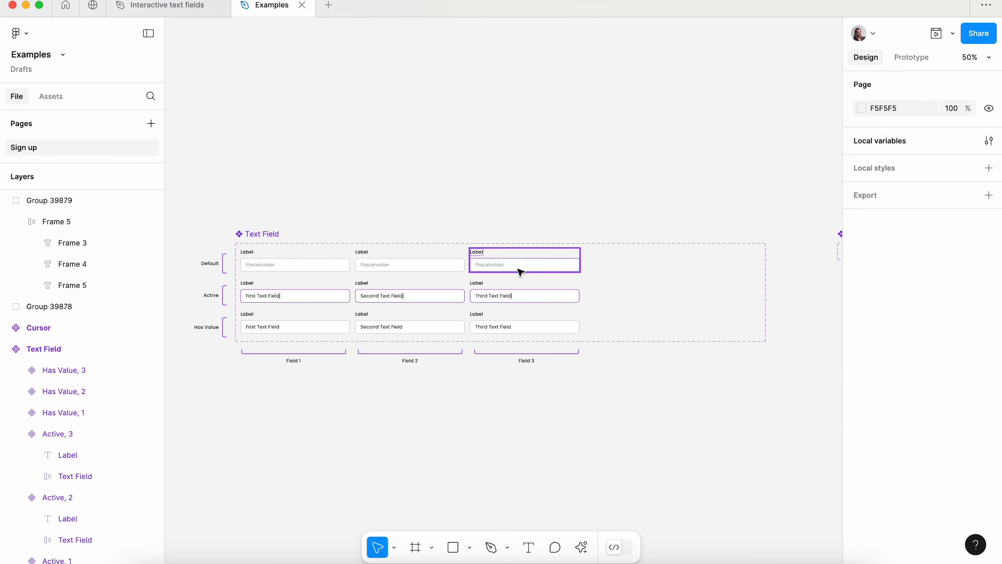
- Duplicate the Default, Active and Has Value variants of Field 3 into a fourth column and set their Field property to 4
{"action": "left_click", "coordinate": [520, 273]}
{"action": "left_click", "coordinate": [493, 296], "text": "shift"}
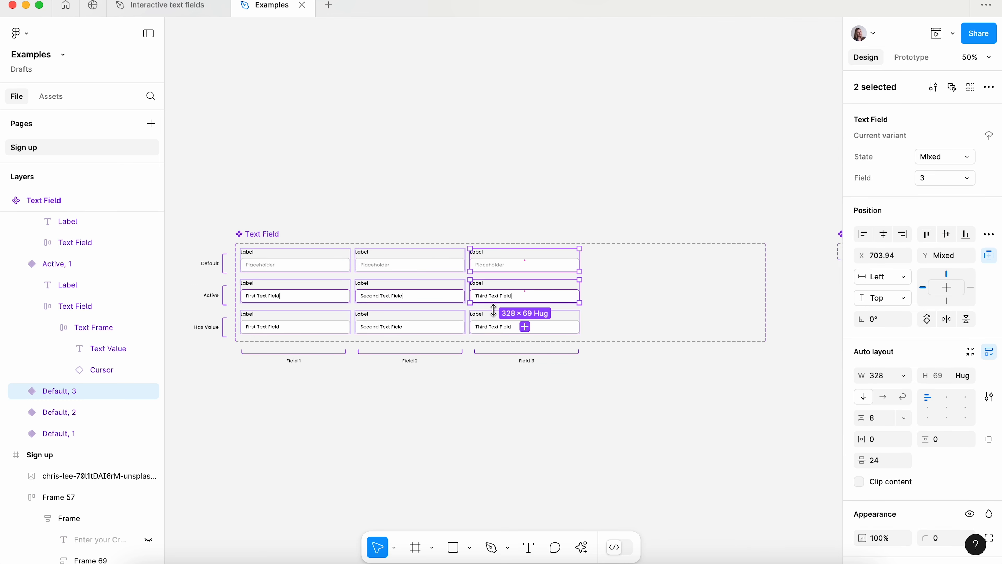
{"action": "left_click", "coordinate": [493, 324], "text": "shift"}
{"action": "left_click_drag", "start_coordinate": [489, 299], "coordinate": [604, 298]}
{"action": "type", "text": "4"}
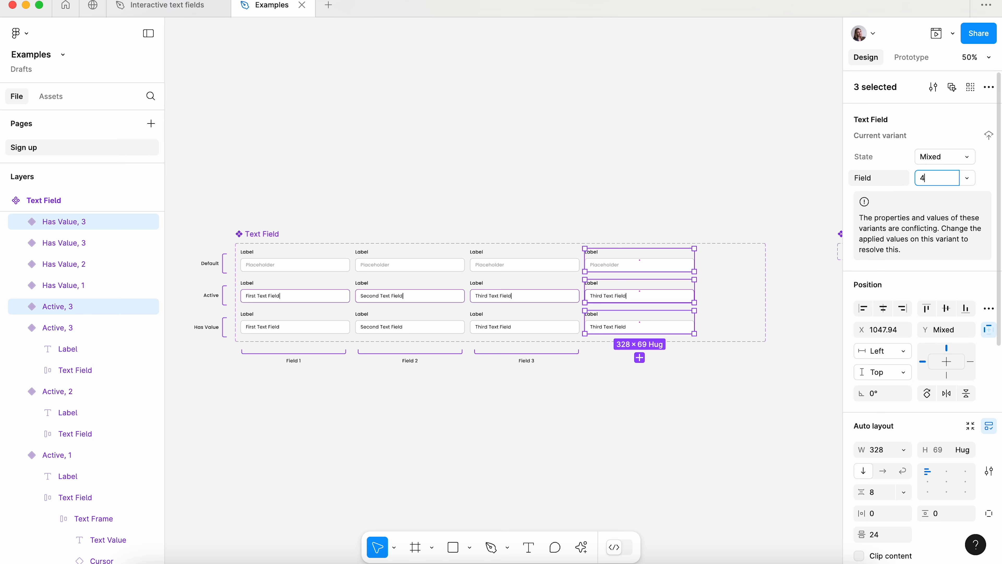
{"action": "key", "text": "Return"}
- Duplicate the Field 3 bracket label below the component set and rename the copy "Field 4"
{"action": "left_click", "coordinate": [540, 361]}
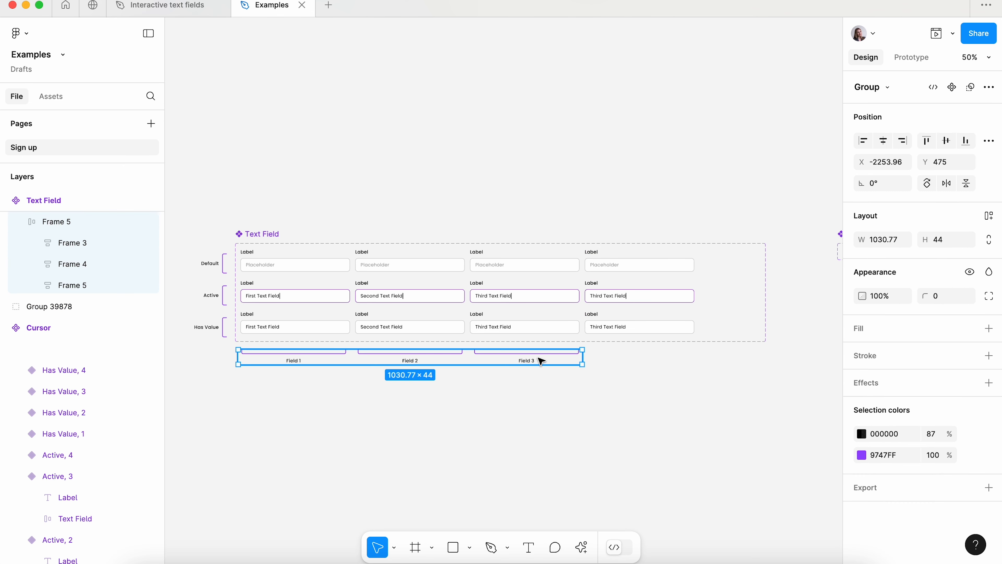
{"action": "left_click", "coordinate": [540, 361]}
{"action": "key", "text": "super+d"}
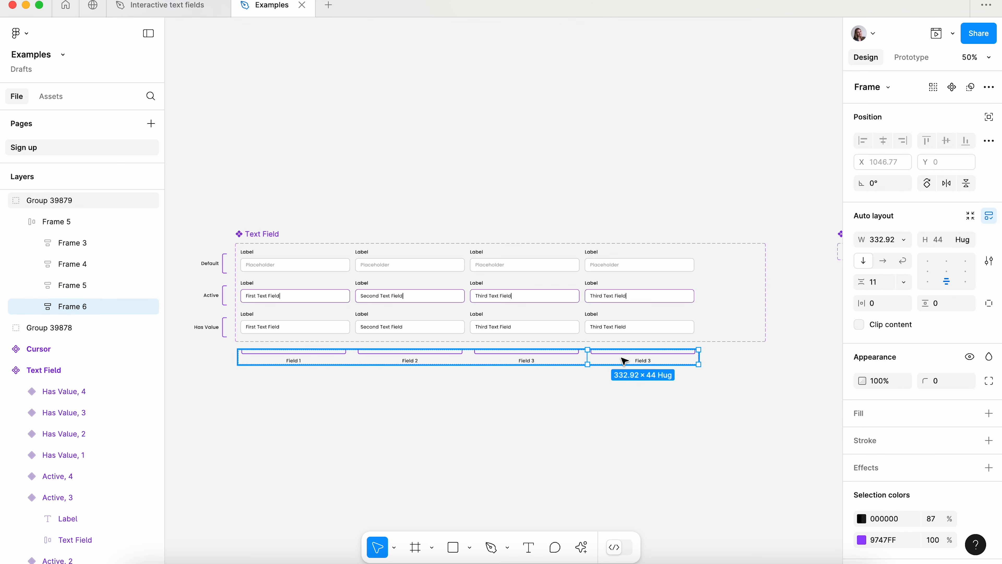
{"action": "double_click", "coordinate": [639, 361]}
{"action": "scroll", "coordinate": [636, 360], "scroll_direction": "up", "scroll_amount": 5}
{"action": "left_click_drag", "start_coordinate": [656, 362], "coordinate": [673, 362]}
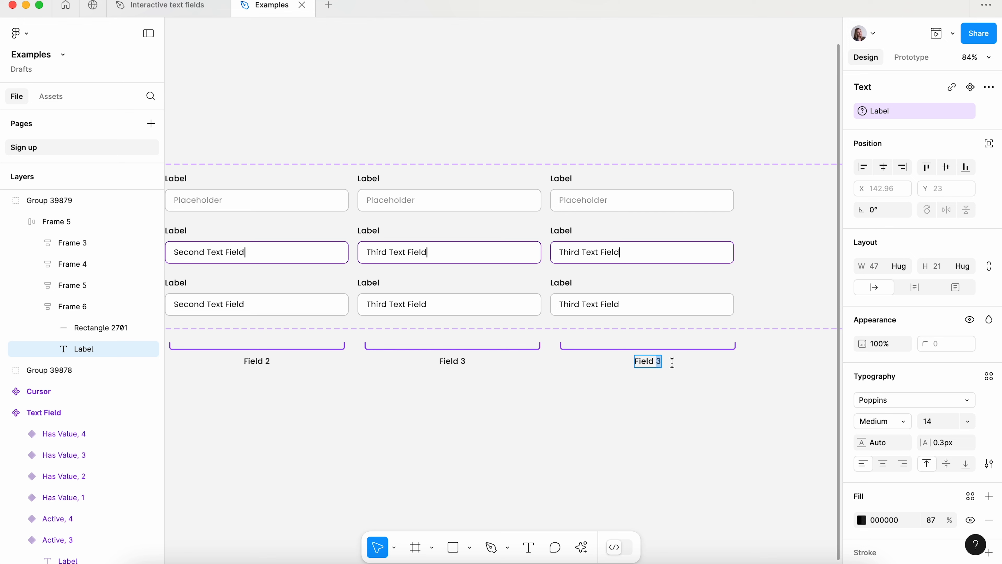
{"action": "type", "text": "4"}
{"action": "key", "text": "Escape"}
{"action": "left_click", "coordinate": [667, 414]}
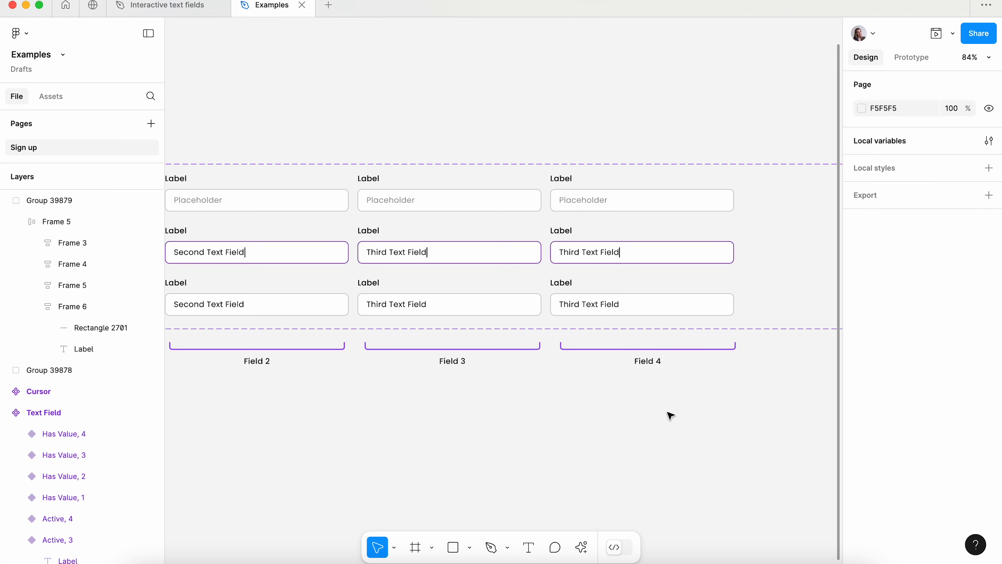
- Bind the value text in the Active and Has Value variants of Field 4 to the FourthValue variable
{"action": "left_click", "coordinate": [589, 251], "text": "super"}
{"action": "left_click", "coordinate": [907, 113]}
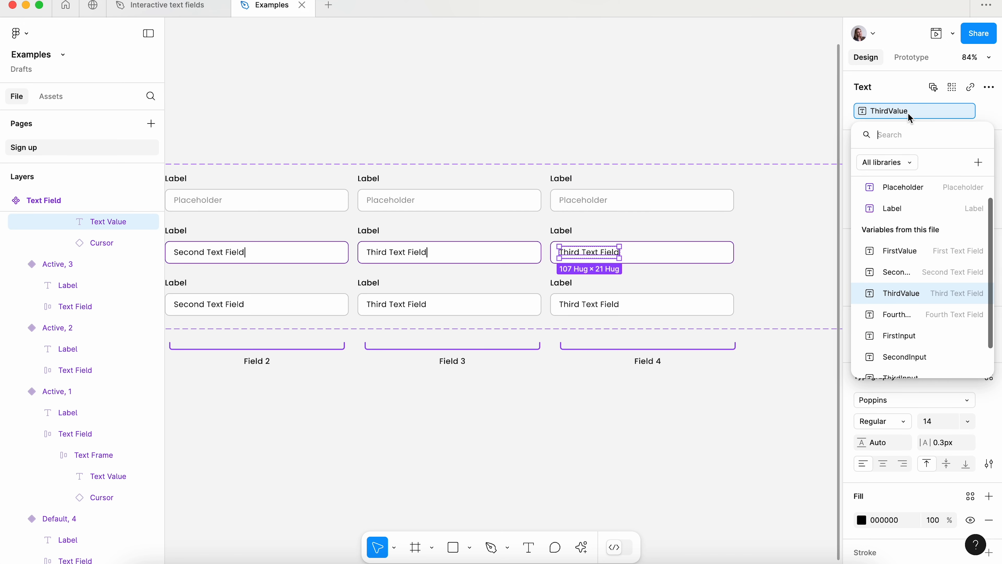
{"action": "left_click", "coordinate": [904, 314]}
{"action": "left_click", "coordinate": [587, 304], "text": "super"}
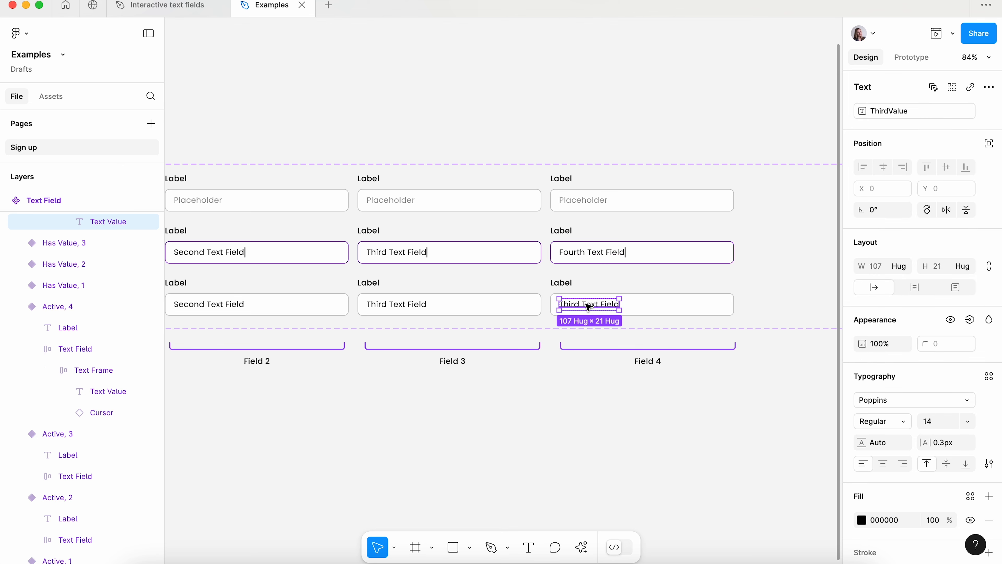
{"action": "left_click", "coordinate": [902, 114]}
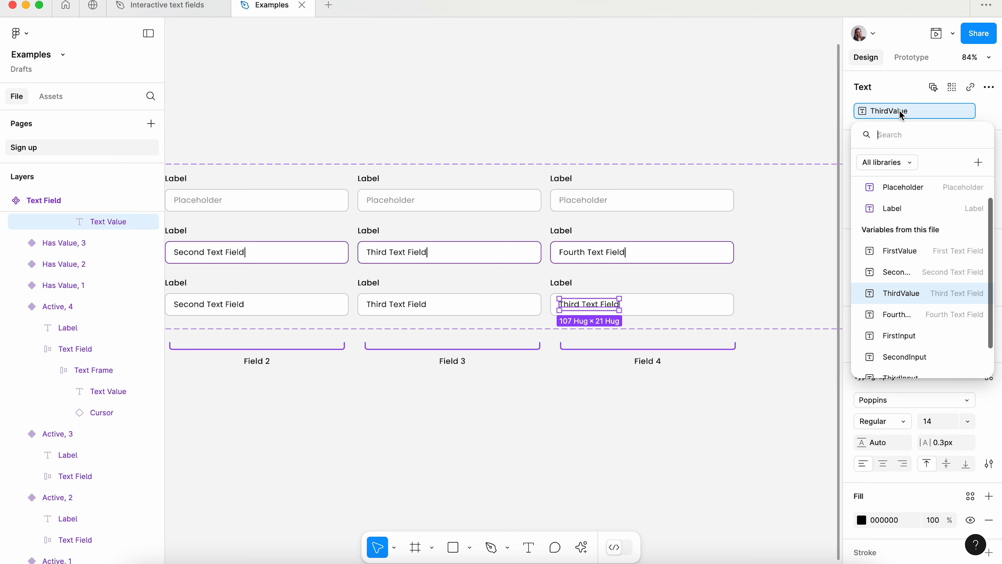
{"action": "left_click", "coordinate": [903, 314]}
{"action": "left_click", "coordinate": [715, 124]}
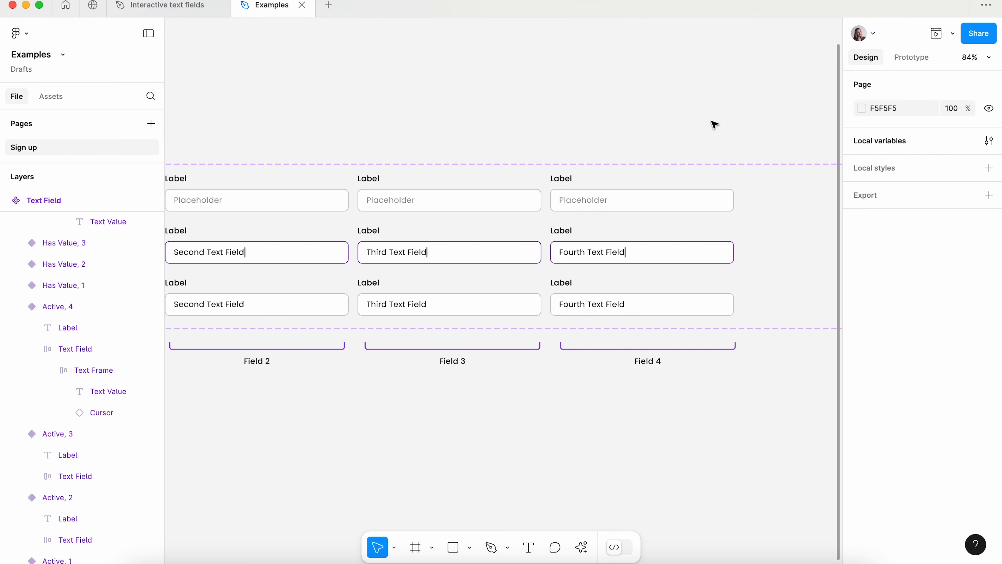
- In the Active, 4 variant's period-key interaction, replace ThirdValue with FourthValue in both the target and the value expression
{"action": "left_click", "coordinate": [677, 251]}
{"action": "left_click", "coordinate": [916, 57]}
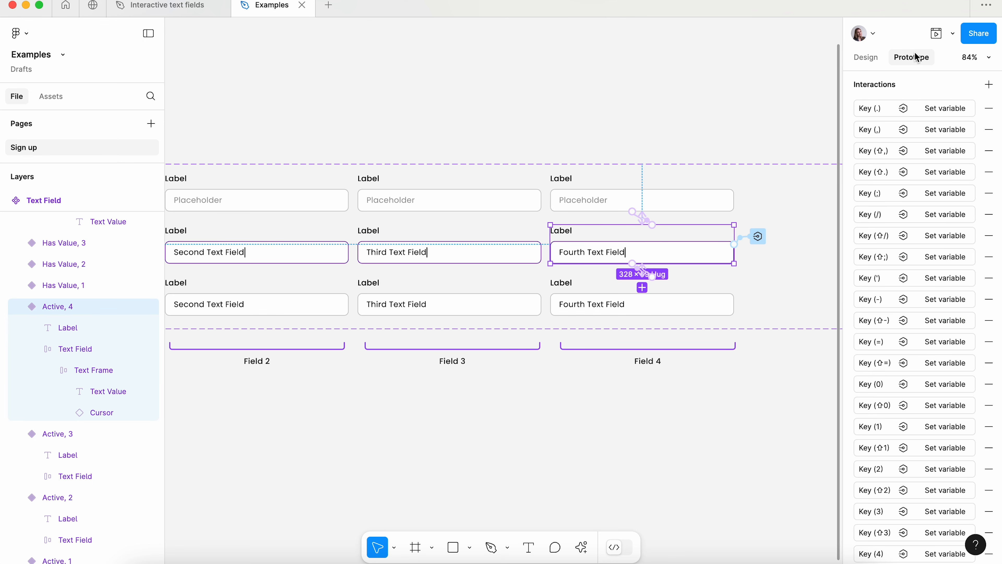
{"action": "left_click", "coordinate": [921, 113]}
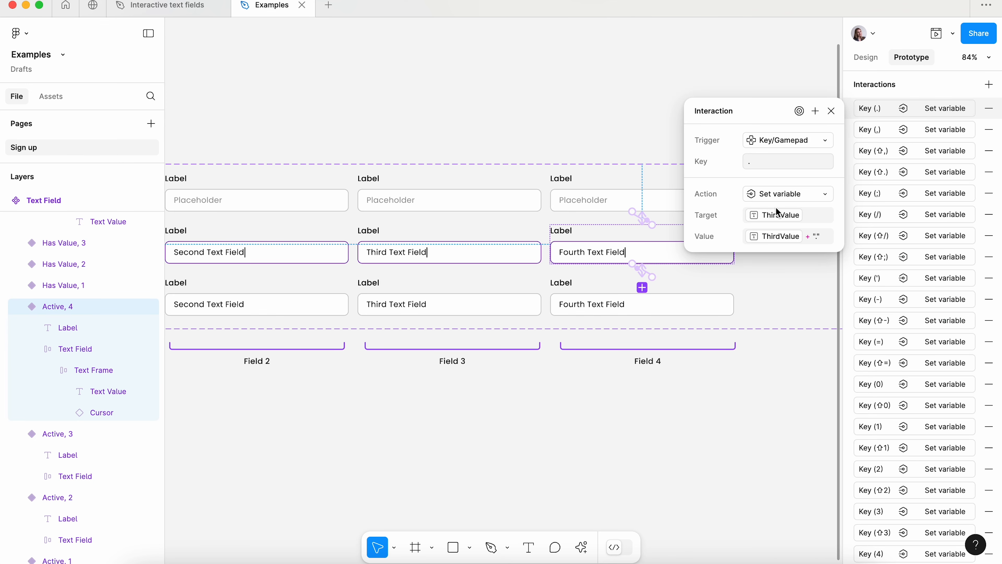
{"action": "left_click", "coordinate": [776, 214]}
{"action": "left_click", "coordinate": [779, 340]}
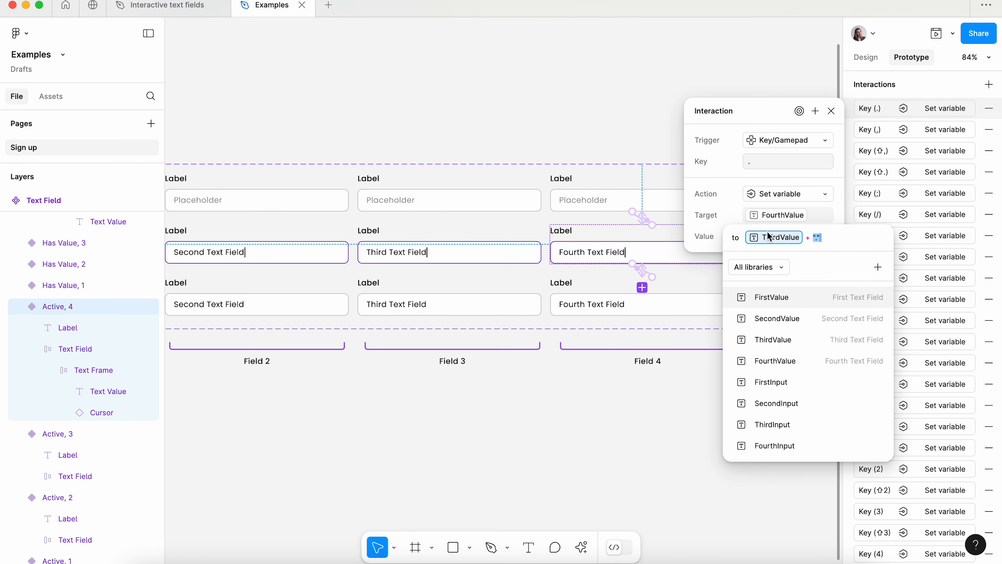
{"action": "left_click", "coordinate": [771, 237]}
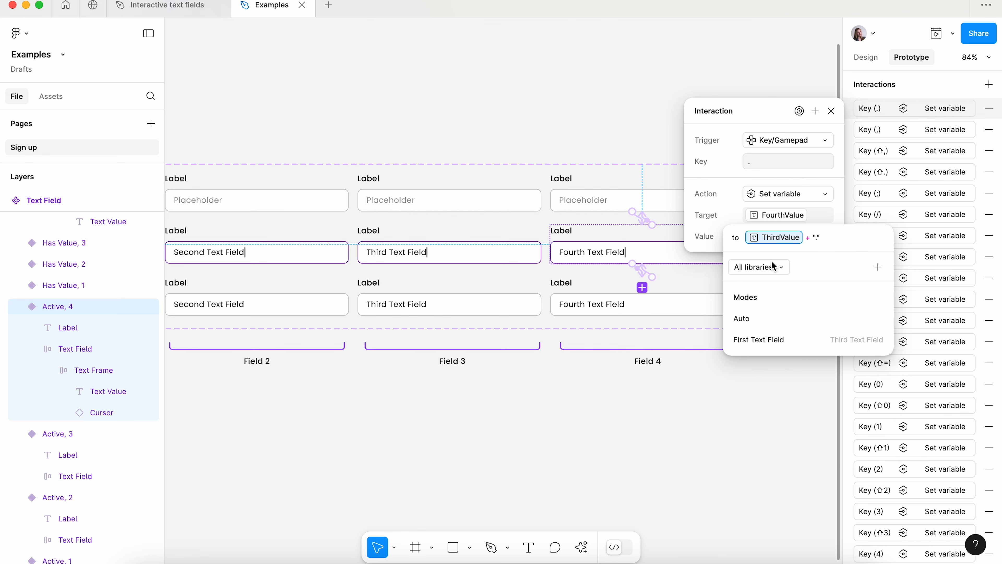
{"action": "key", "text": "BackSpace"}
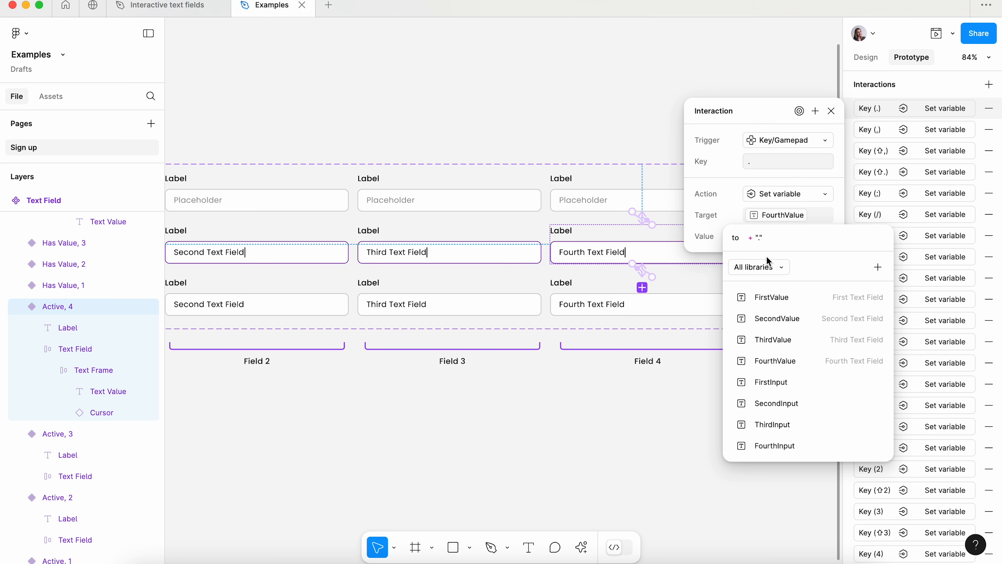
{"action": "left_click", "coordinate": [776, 361]}
- In the Active, 4 variant's comma-key interaction, use FourthValue as the target and in the value expression instead of ThirdValue
{"action": "left_click", "coordinate": [881, 133]}
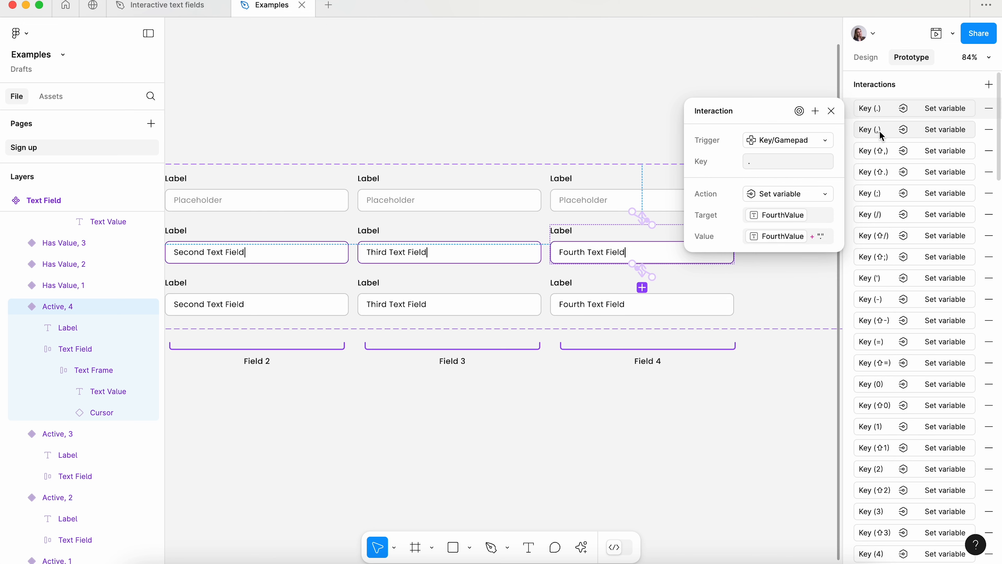
{"action": "left_click", "coordinate": [769, 218]}
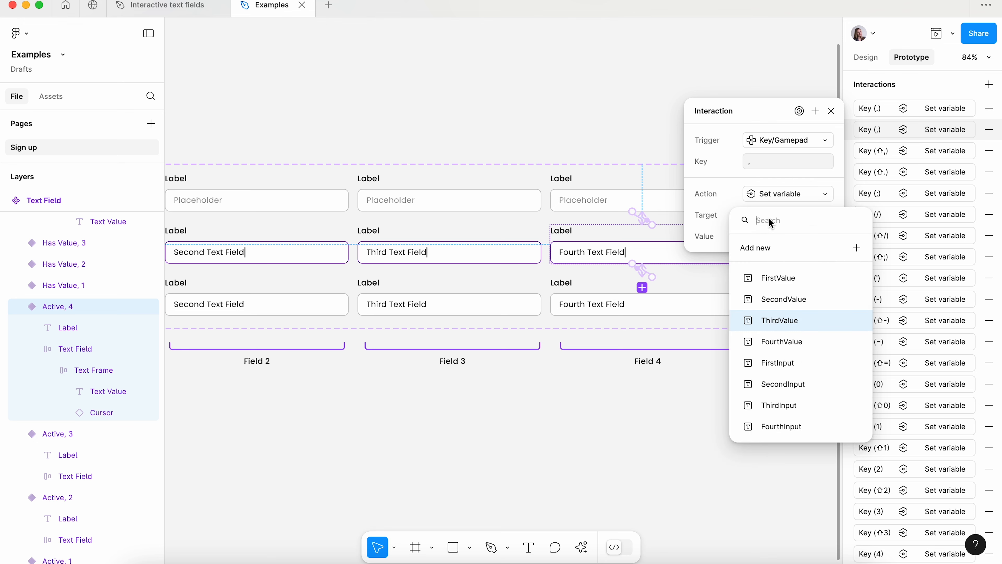
{"action": "left_click", "coordinate": [774, 338]}
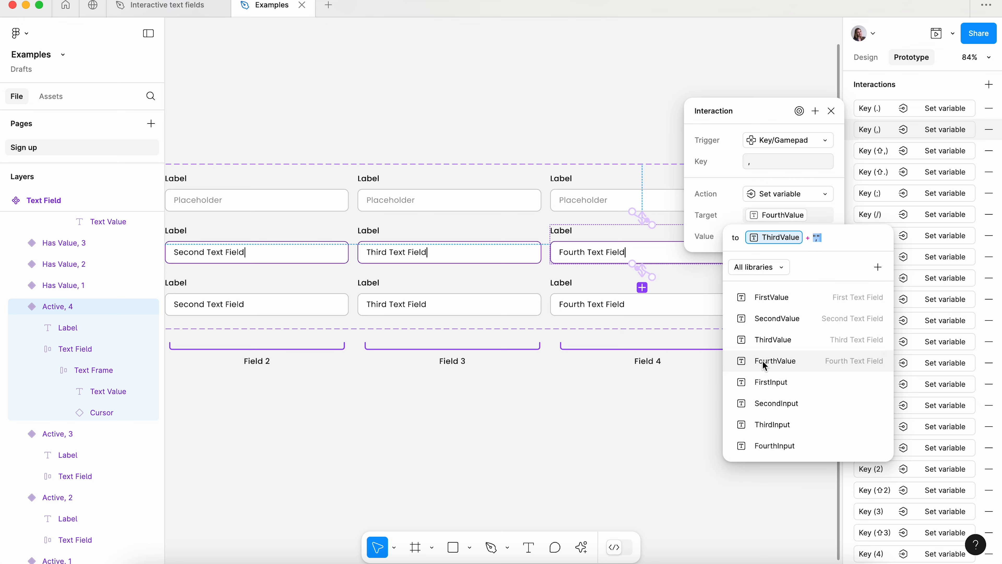
{"action": "type", "text": ","}
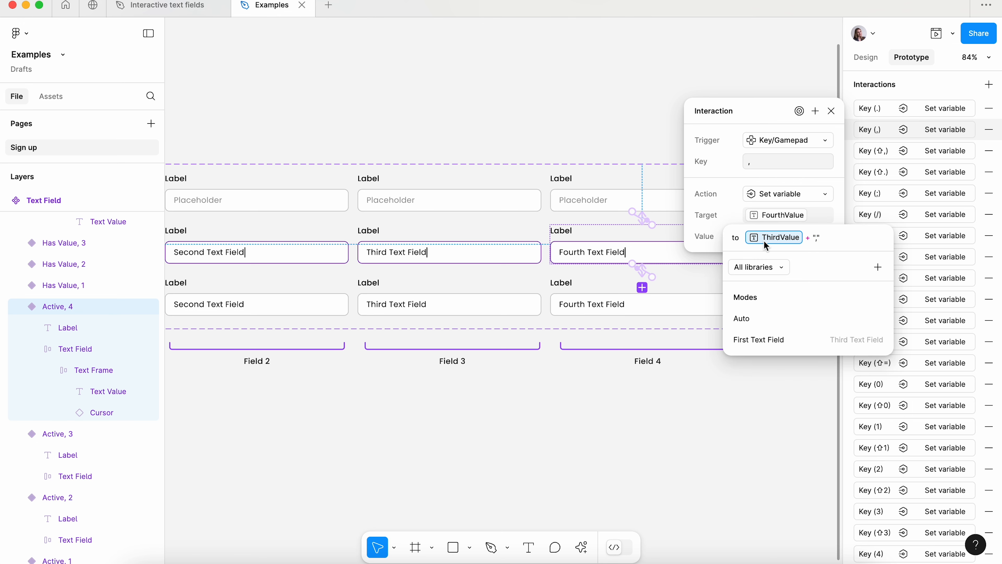
{"action": "key", "text": "BackSpace"}
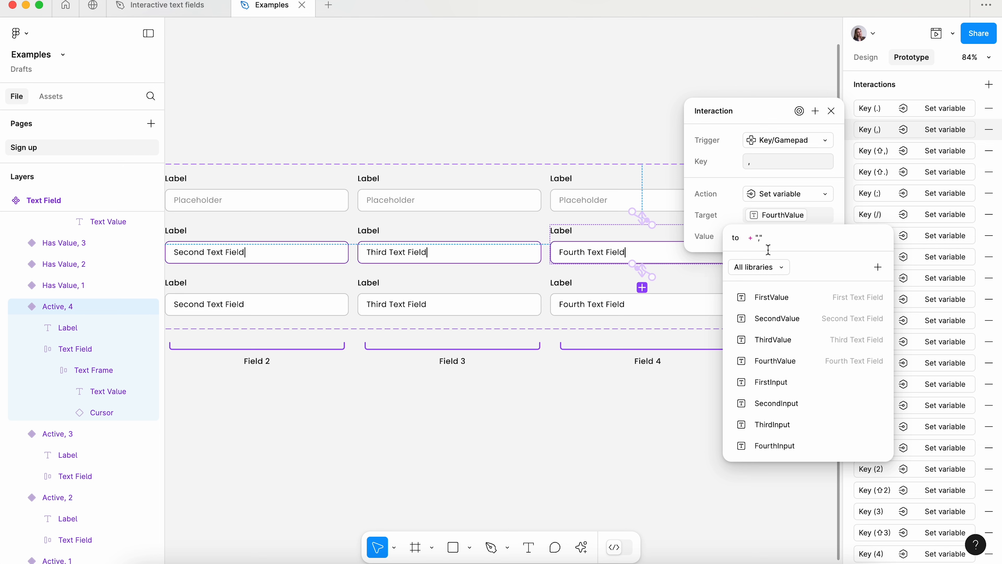
{"action": "left_click", "coordinate": [767, 360]}
{"action": "left_click", "coordinate": [679, 389]}
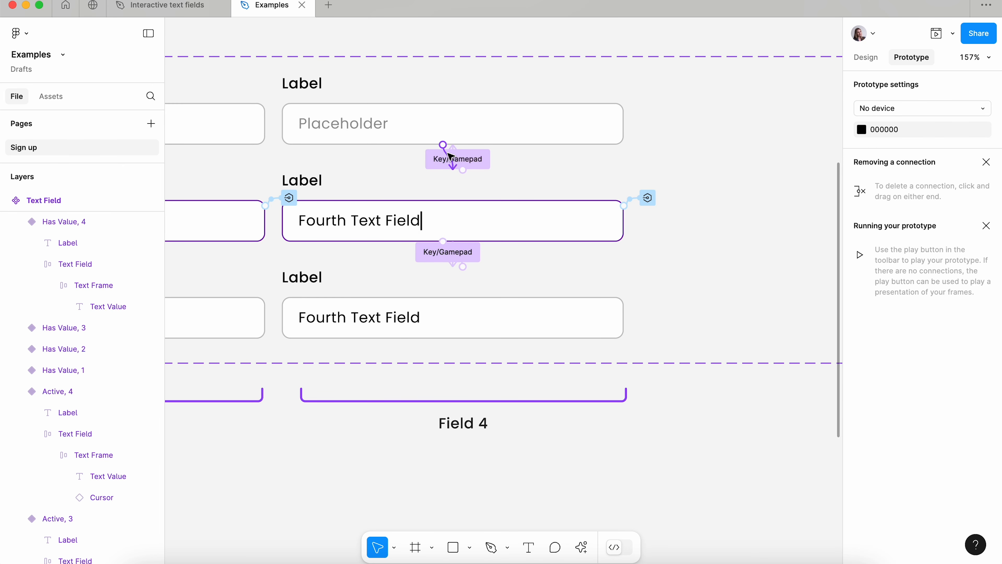
- Add another Check if/else action after the SecondInput check in the Default, 4 variant's click interaction
{"action": "left_click", "coordinate": [451, 156]}
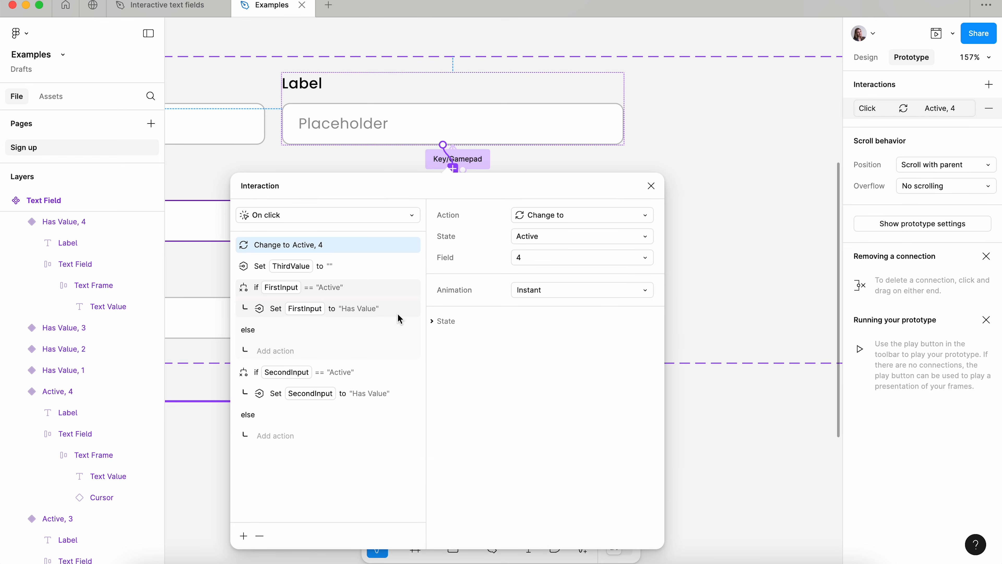
{"action": "left_click", "coordinate": [382, 333]}
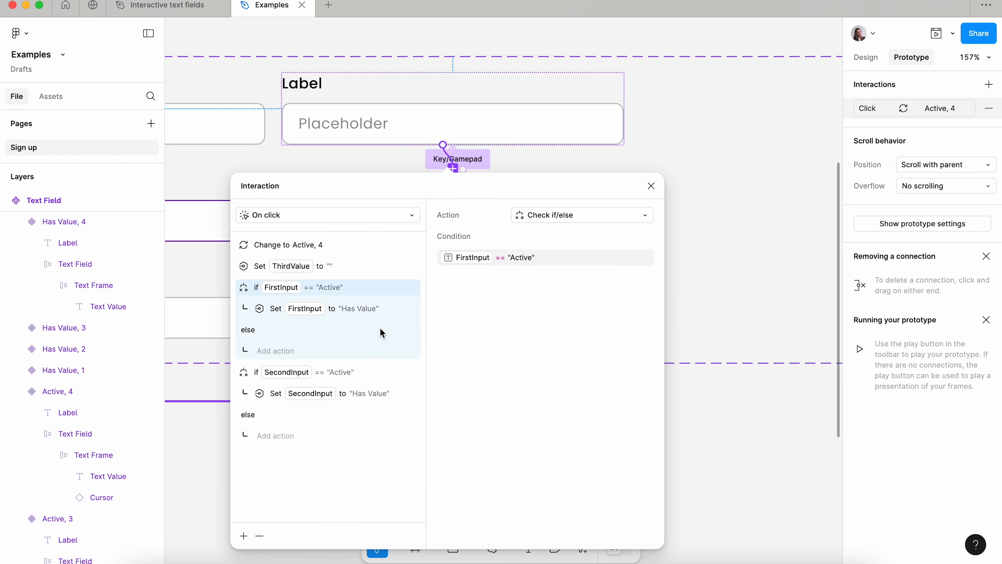
{"action": "left_click", "coordinate": [318, 414]}
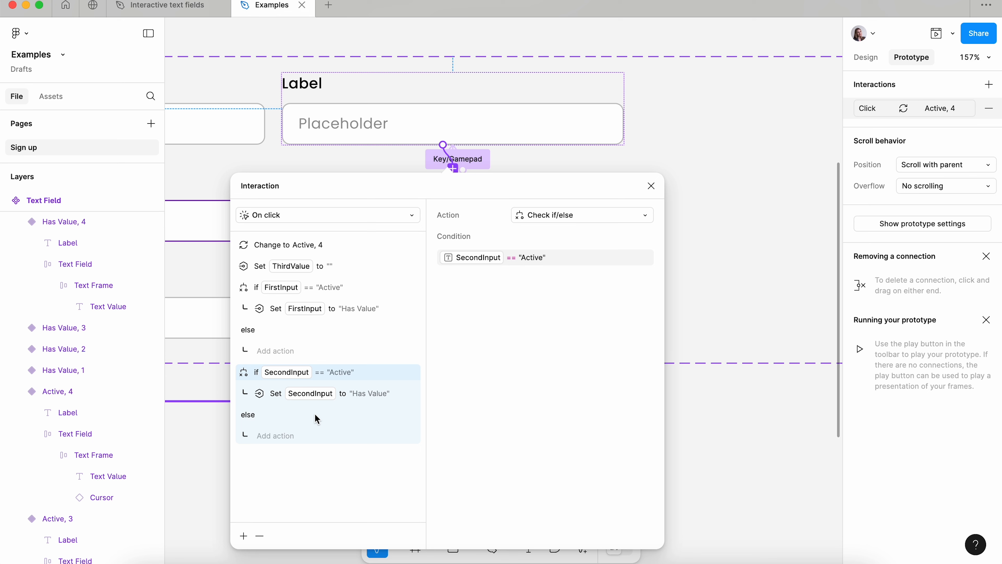
{"action": "left_click", "coordinate": [247, 535]}
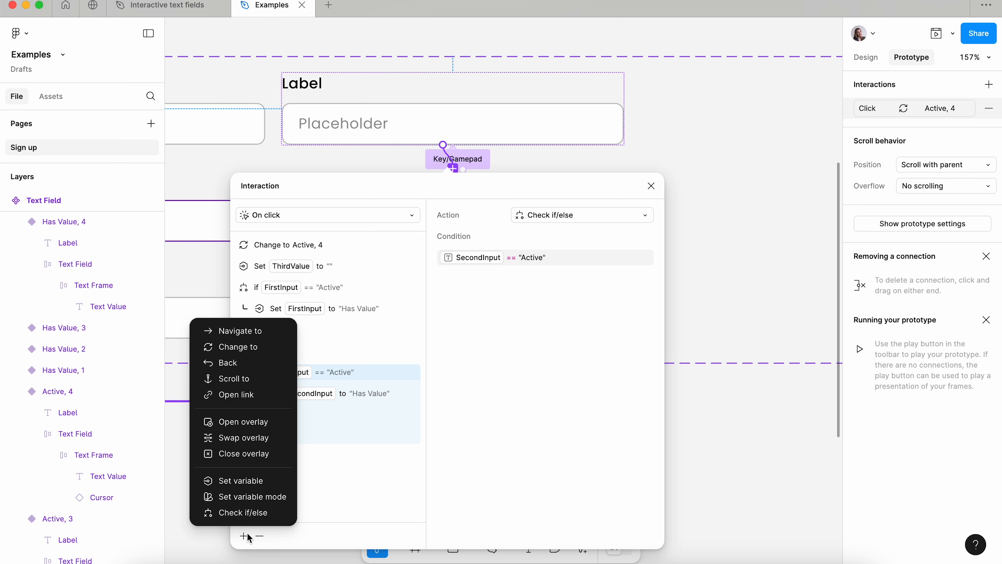
{"action": "left_click", "coordinate": [239, 512]}
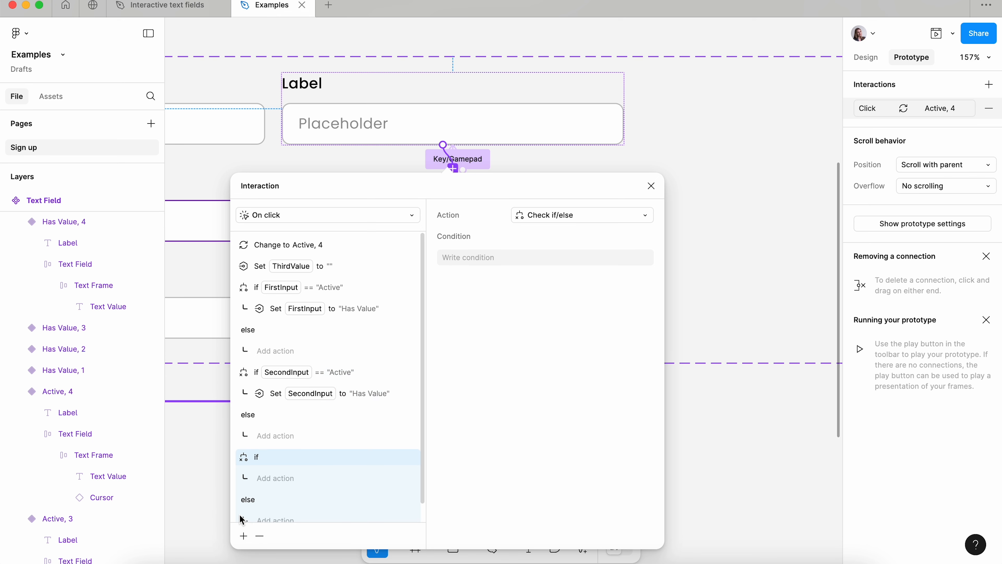
- Write the new check's condition as ThirdInput == "Active"
{"action": "left_click", "coordinate": [467, 259]}
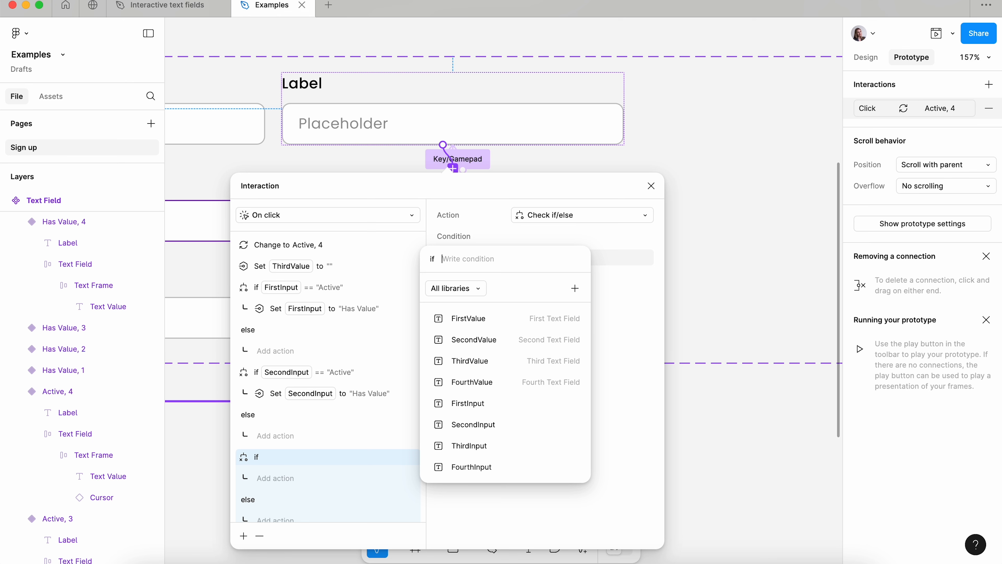
{"action": "type", "text": "Thi"}
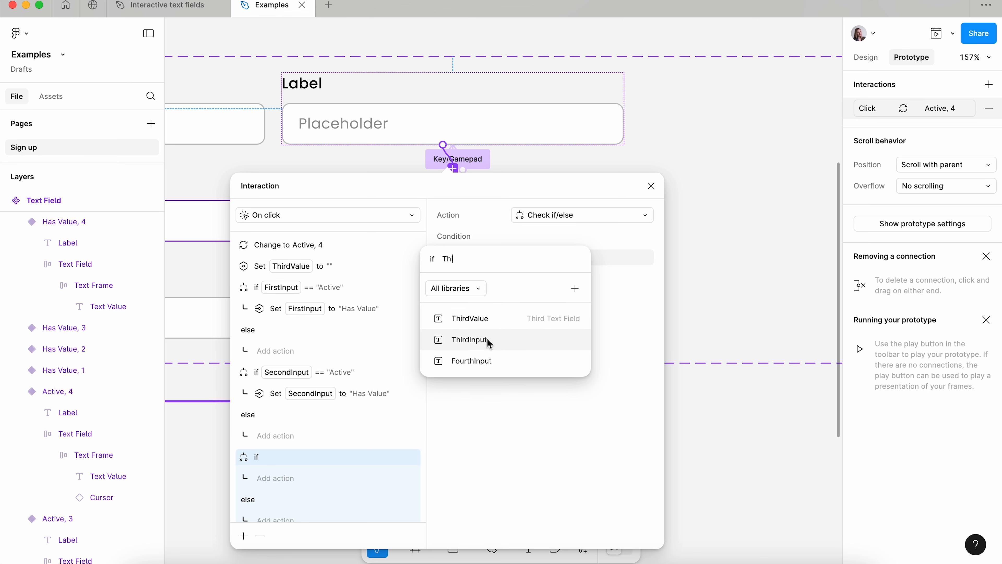
{"action": "left_click", "coordinate": [488, 341]}
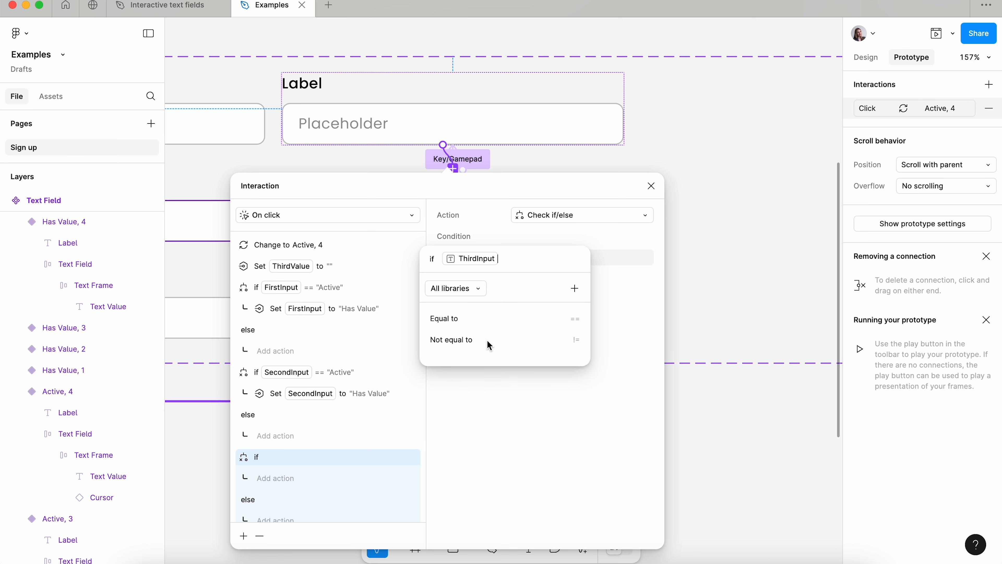
{"action": "left_click", "coordinate": [456, 321]}
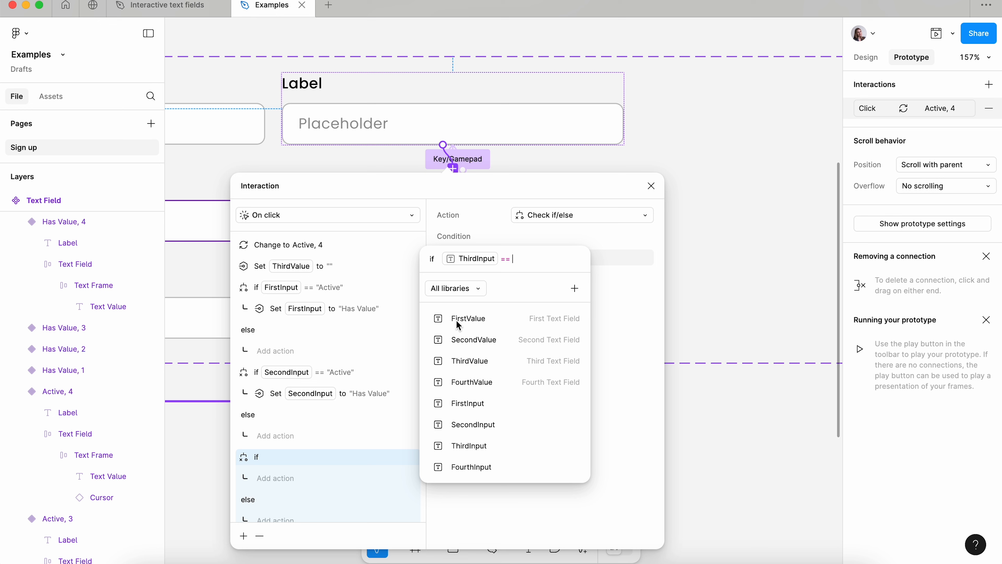
{"action": "type", "text": "\"Active\""}
{"action": "key", "text": "Return"}
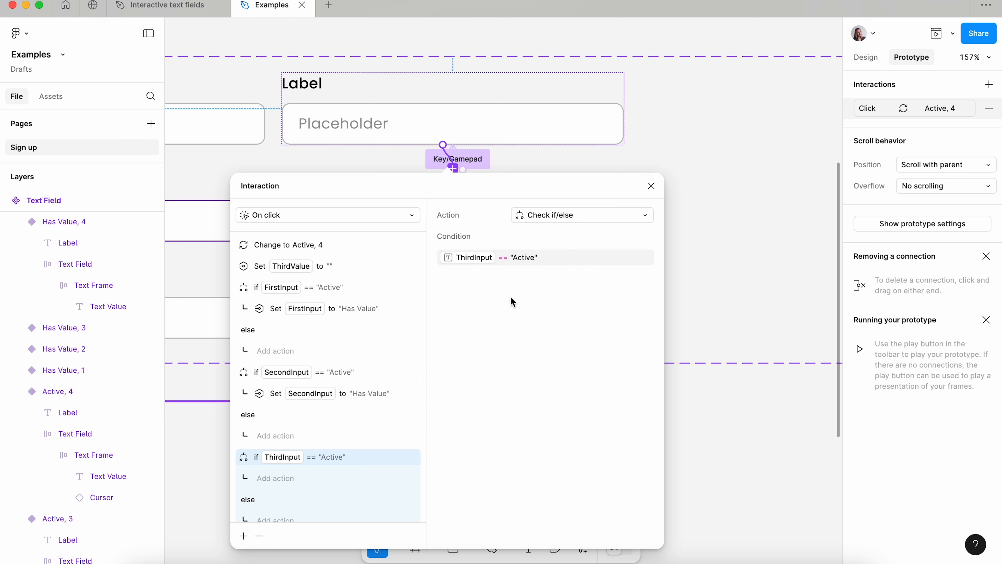
- Under the ThirdInput check in the Default, 4 variant's click interaction, add a Set variable action setting ThirdInput to "Has Value"
{"action": "left_click", "coordinate": [298, 477]}
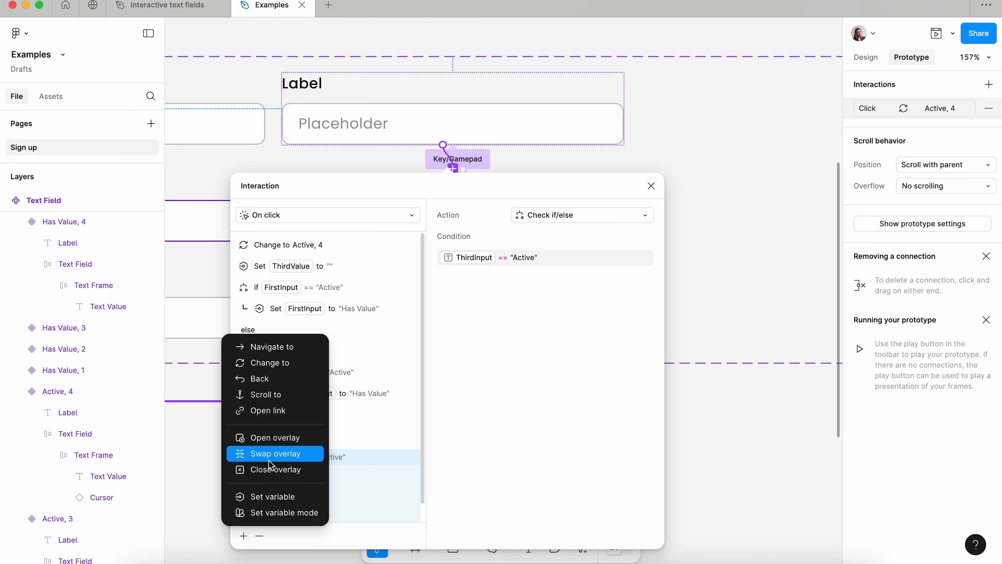
{"action": "left_click", "coordinate": [263, 497]}
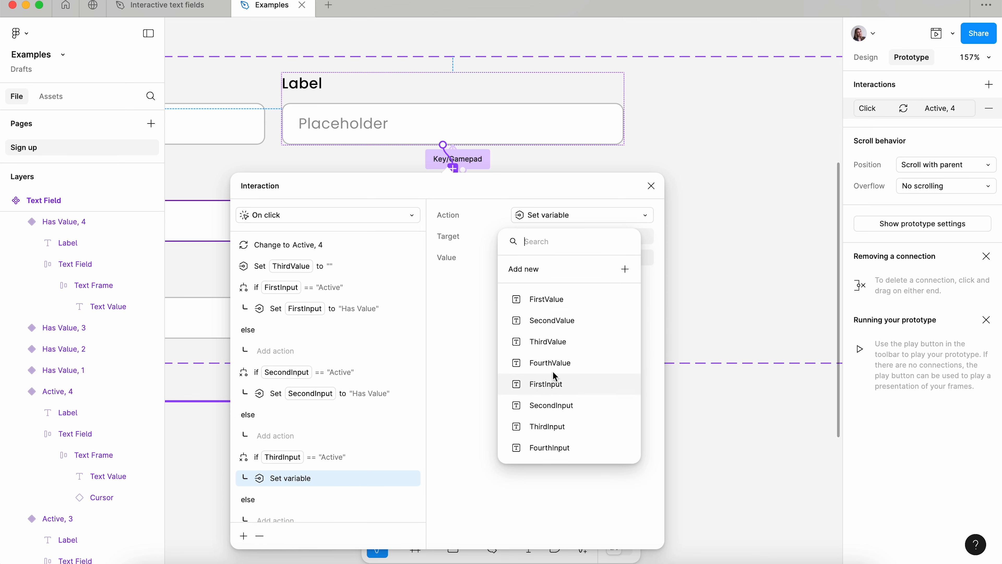
{"action": "left_click", "coordinate": [556, 428]}
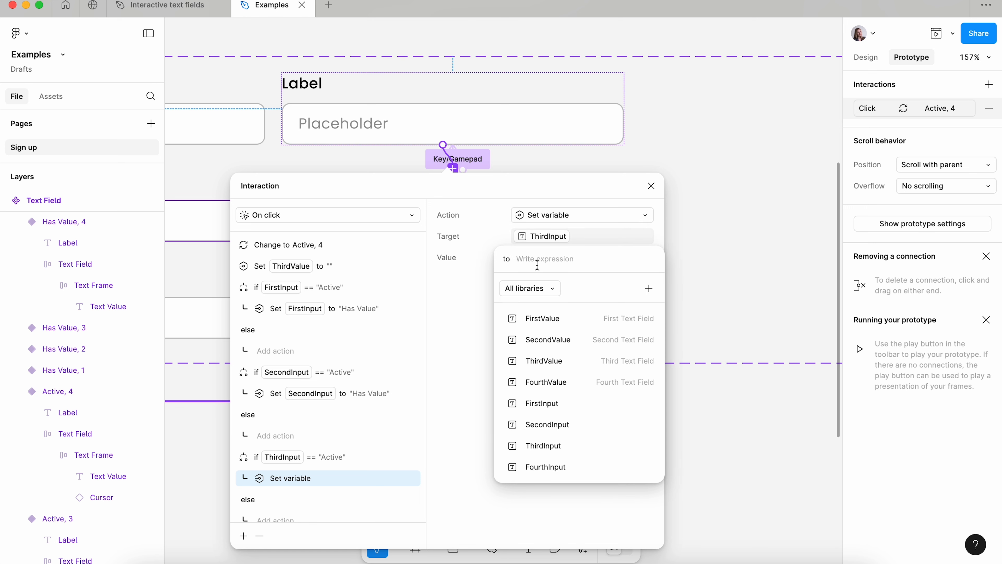
{"action": "type", "text": "\"H"}
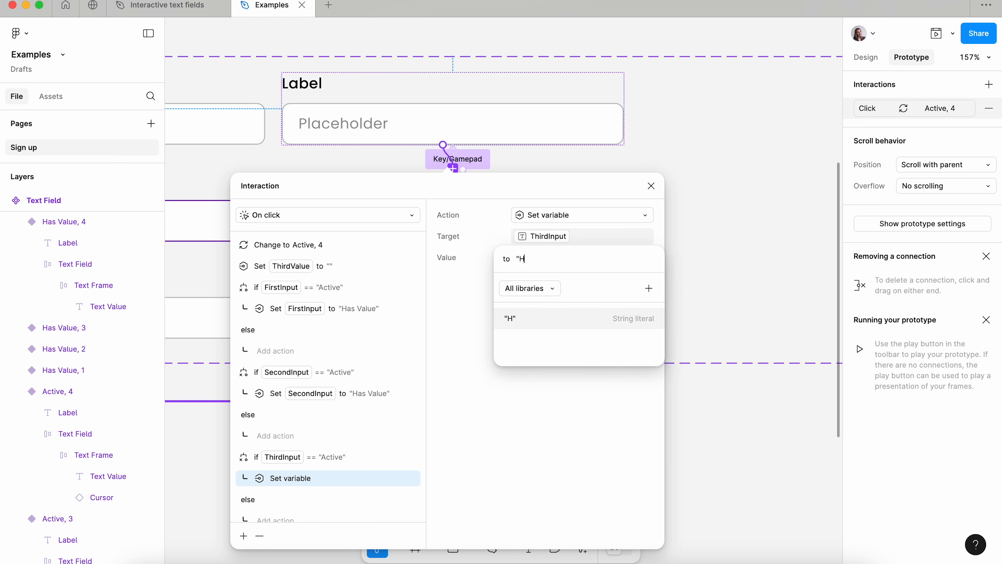
{"action": "type", "text": "as Value\""}
{"action": "key", "text": "Return"}
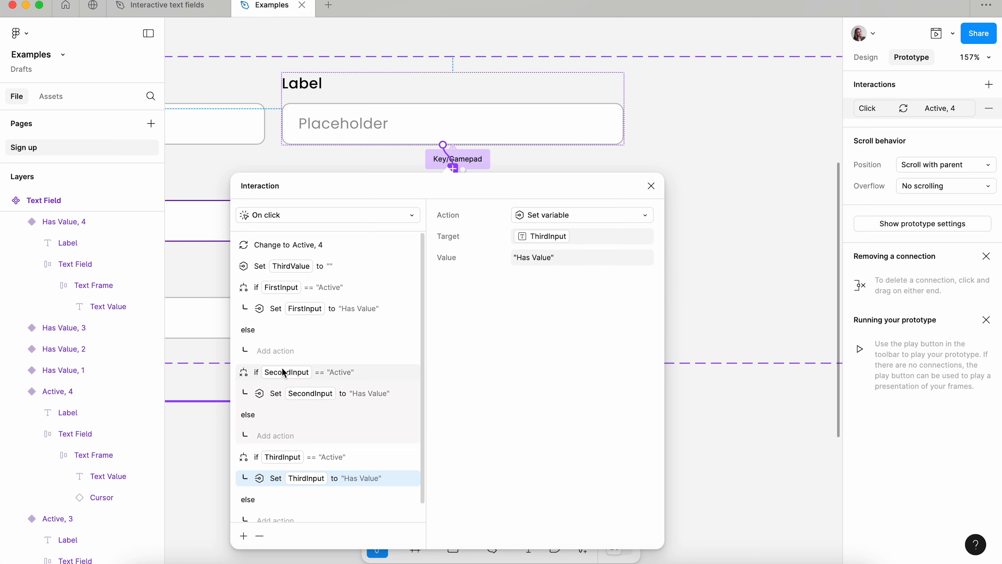
{"action": "scroll", "coordinate": [280, 363], "scroll_direction": "down", "scroll_amount": 1}
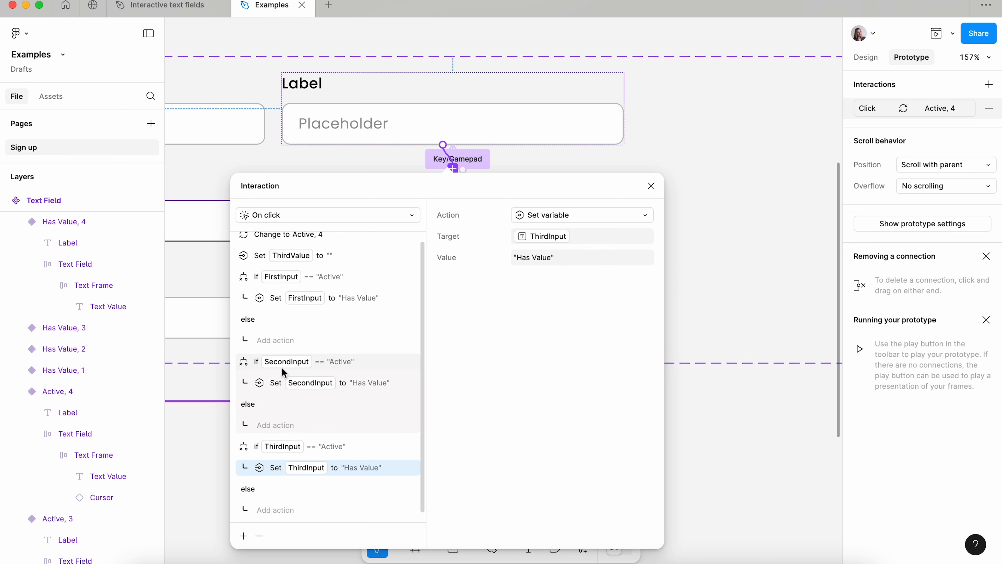
{"action": "left_click", "coordinate": [381, 448]}
{"action": "left_click", "coordinate": [652, 187]}
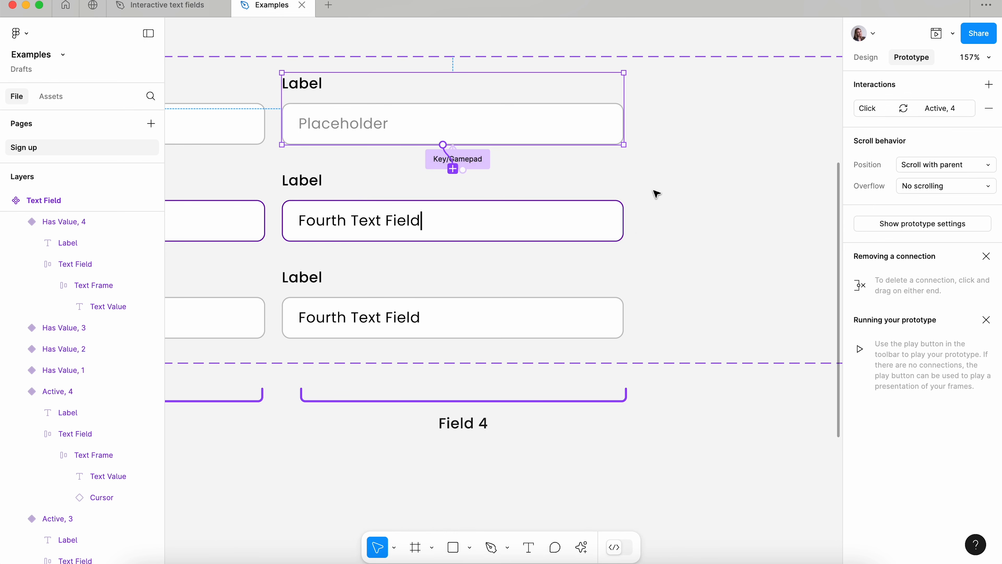
- Review the FirstInput and SecondInput checks in the Has Value, 4 variant's click interaction
{"action": "left_click", "coordinate": [405, 304]}
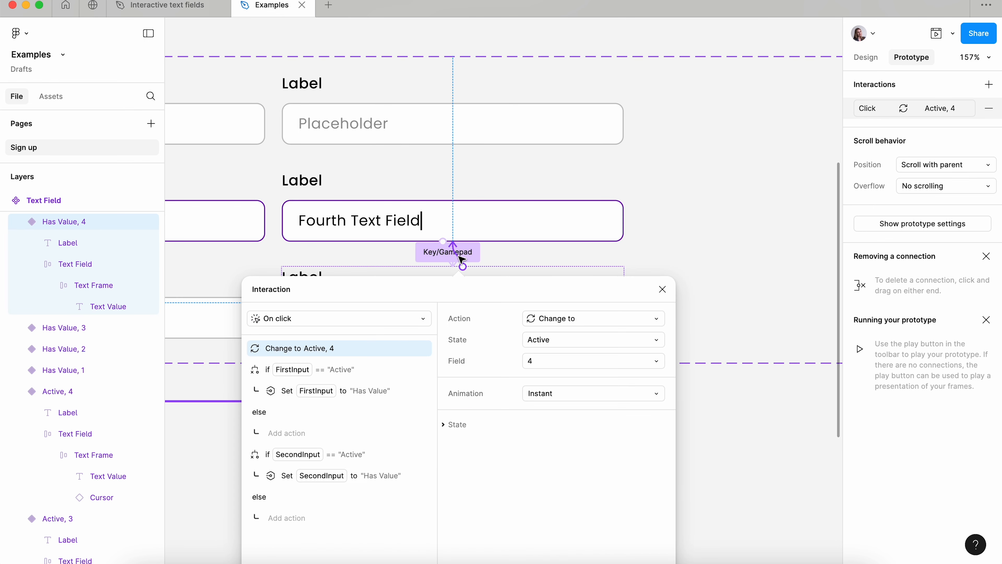
{"action": "left_click", "coordinate": [457, 262]}
{"action": "left_click", "coordinate": [363, 417]}
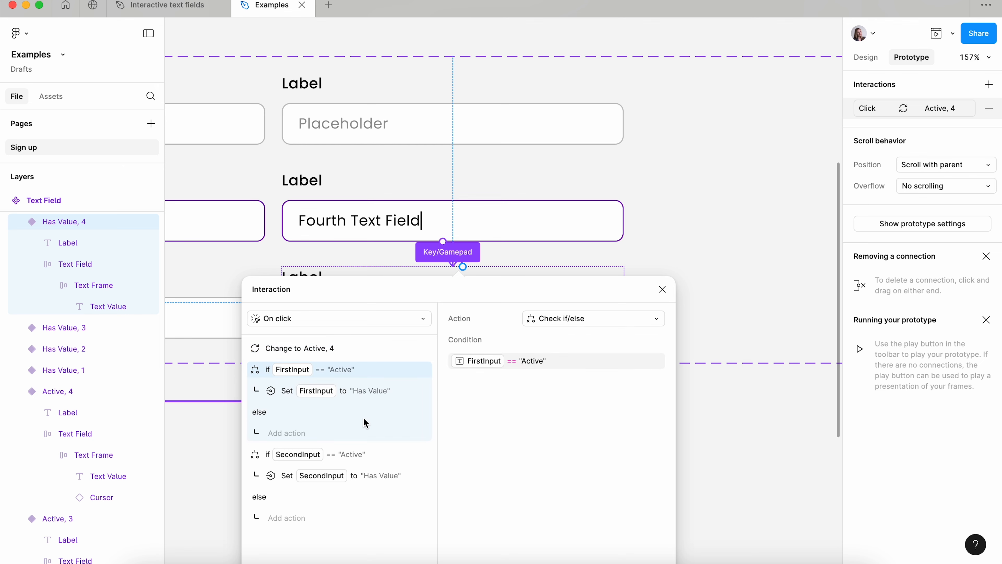
{"action": "left_click", "coordinate": [377, 498]}
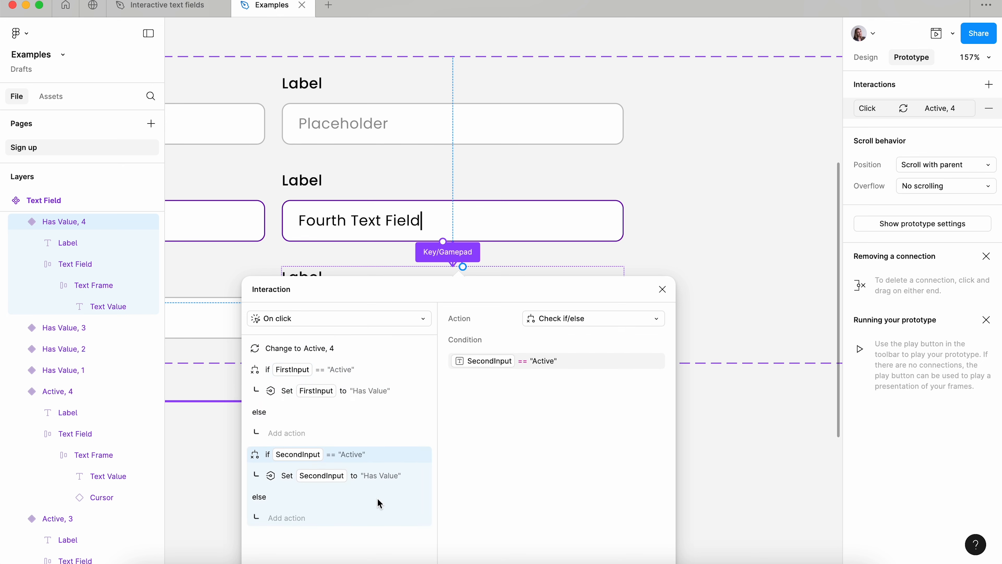
{"action": "left_click", "coordinate": [720, 353]}
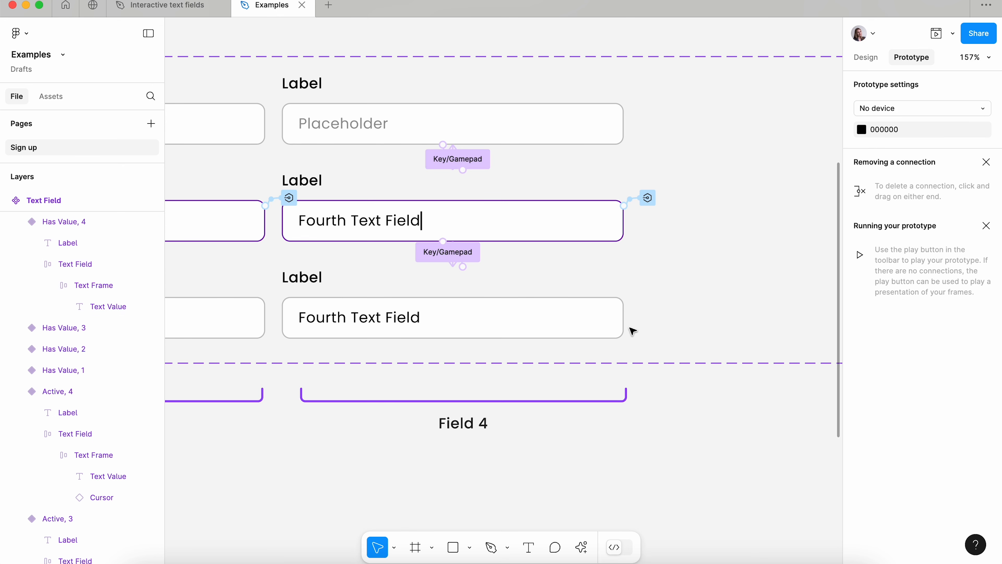
- Inspect the FirstInput and SecondInput checks in the Default, 3 variant's click interaction
{"action": "scroll", "coordinate": [631, 332], "scroll_direction": "down", "scroll_amount": 5}
{"action": "scroll", "coordinate": [631, 333], "scroll_direction": "left", "scroll_amount": 3}
{"action": "scroll", "coordinate": [632, 333], "scroll_direction": "up", "scroll_amount": 4}
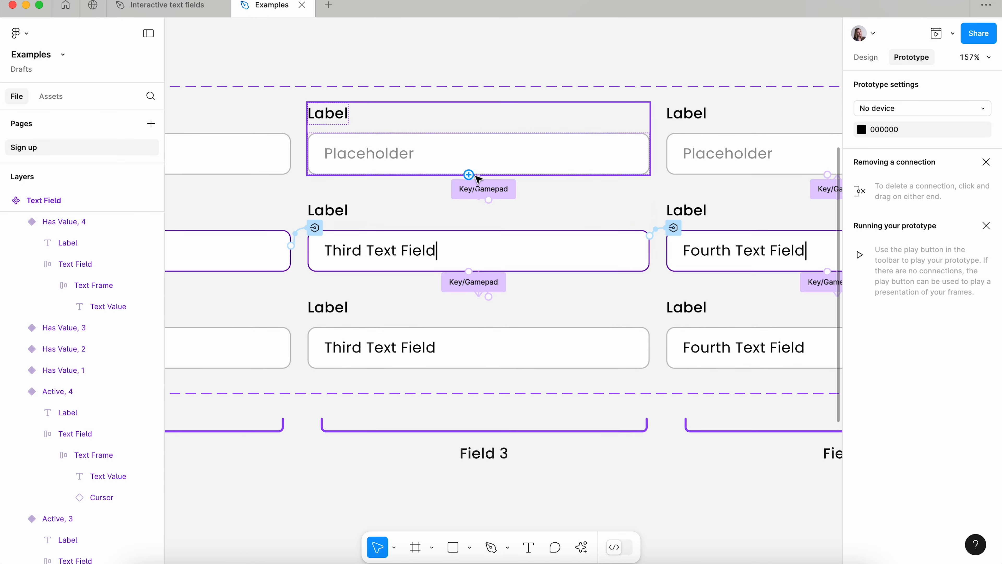
{"action": "scroll", "coordinate": [473, 178], "scroll_direction": "up", "scroll_amount": 5}
{"action": "left_click", "coordinate": [477, 193]}
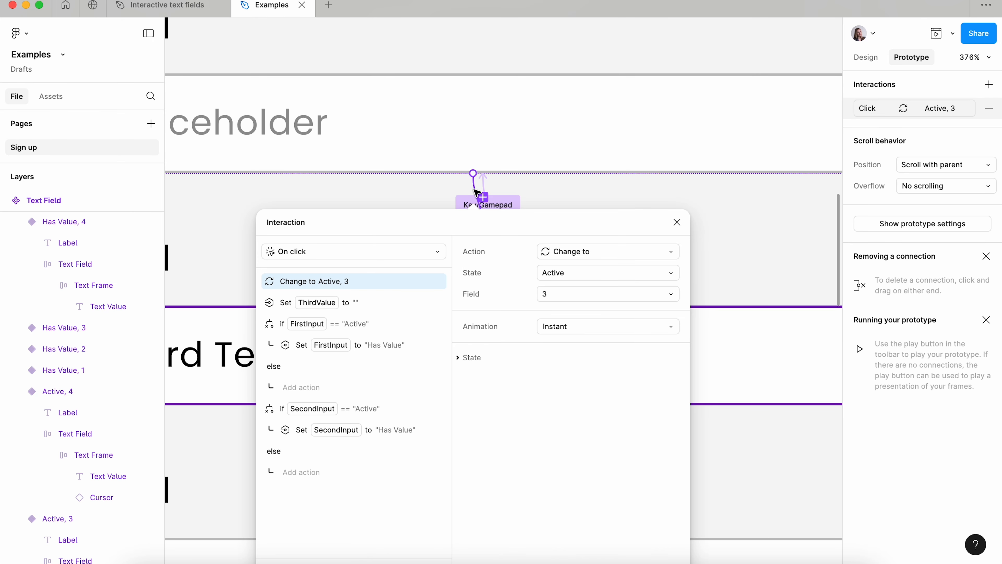
{"action": "left_click", "coordinate": [416, 368]}
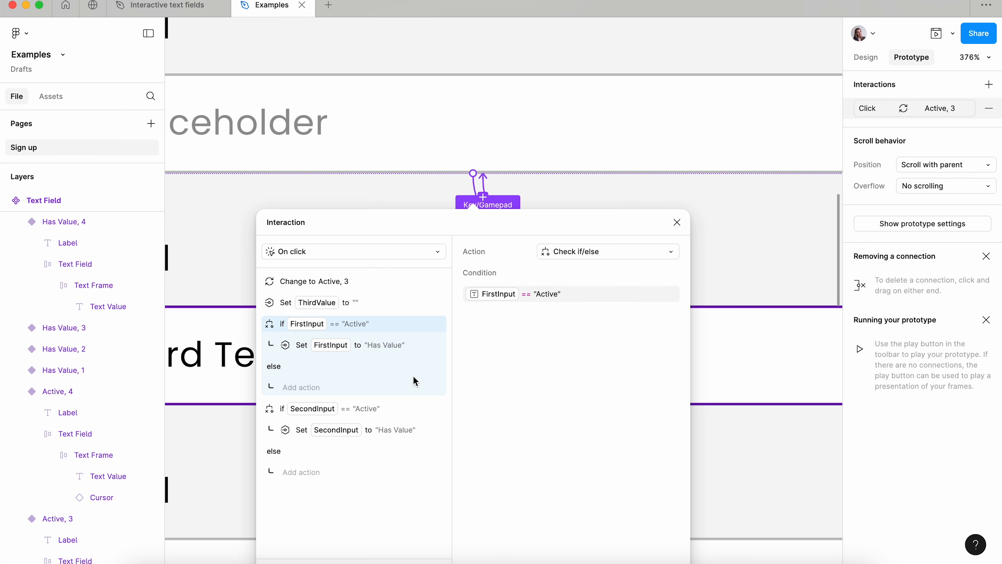
{"action": "left_click", "coordinate": [393, 446]}
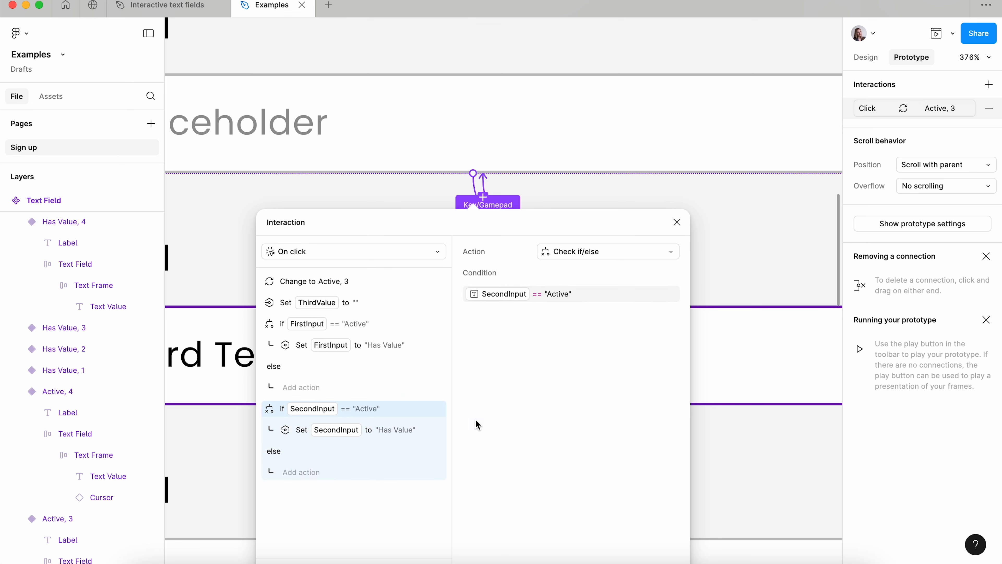
{"action": "left_click", "coordinate": [722, 220]}
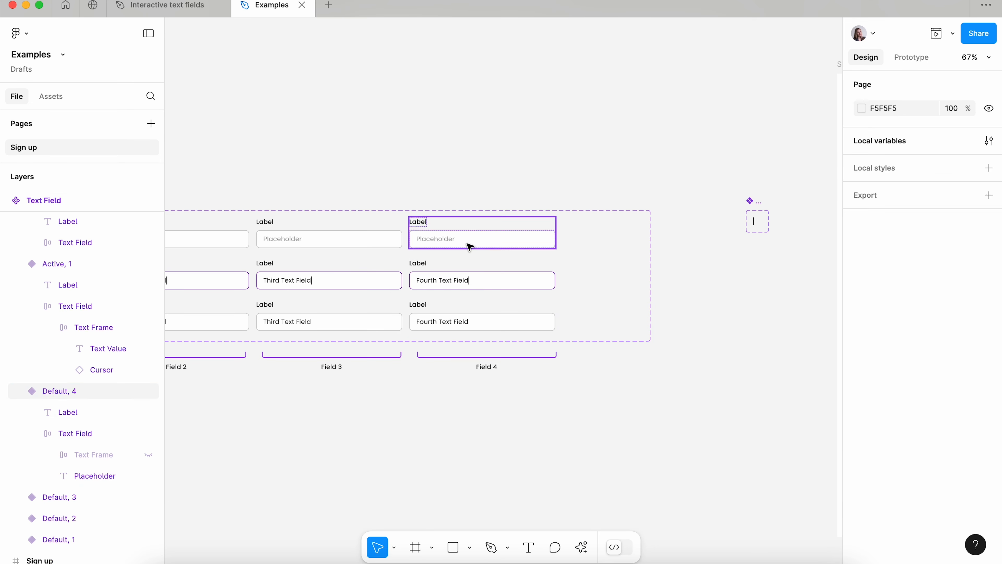
- Copy the Default, 4 text field variant and paste it below the Username field in the sign-up form
{"action": "left_click", "coordinate": [469, 247]}
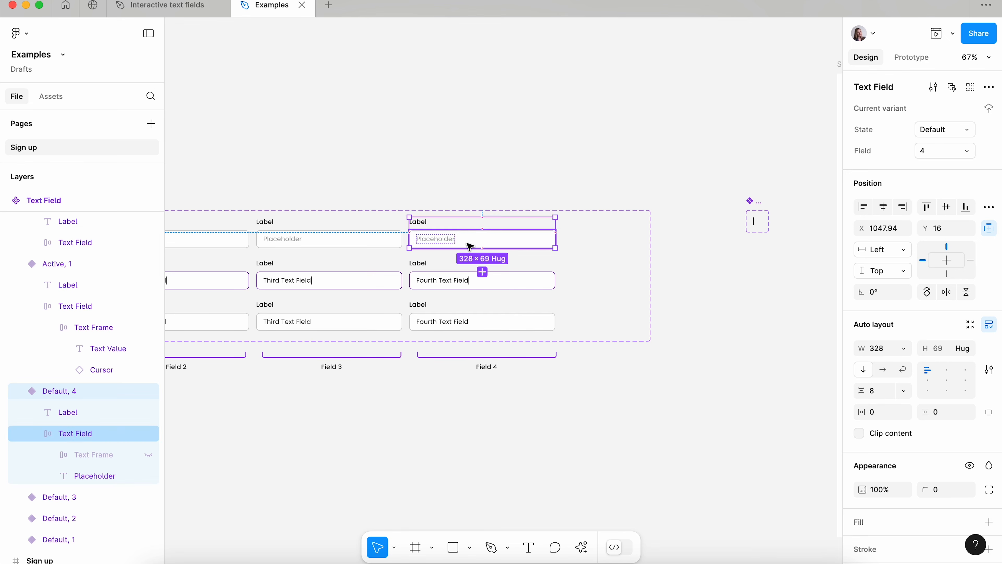
{"action": "scroll", "coordinate": [481, 235], "scroll_direction": "right", "scroll_amount": 10}
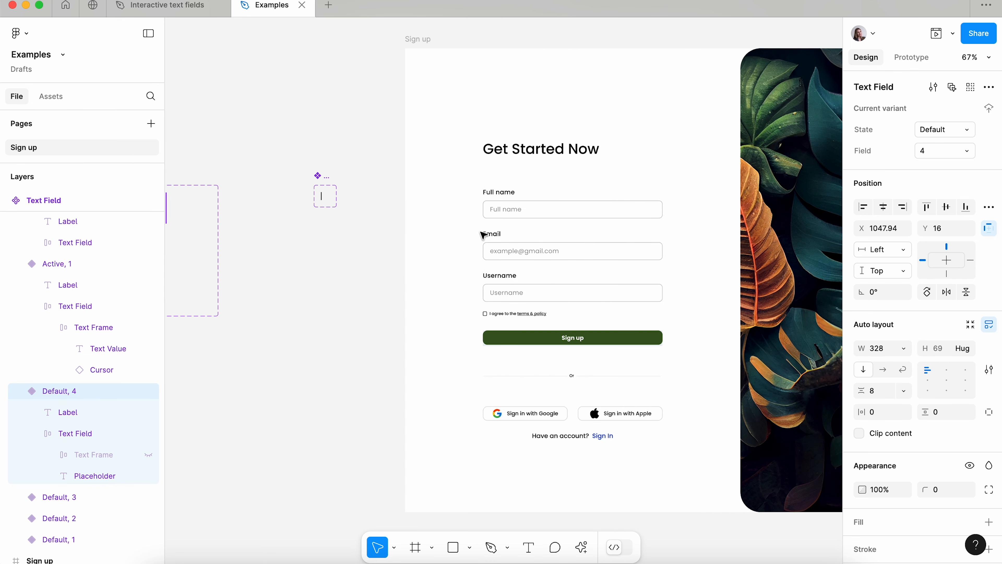
{"action": "left_click", "coordinate": [544, 231]}
{"action": "double_click", "coordinate": [542, 228]}
{"action": "double_click", "coordinate": [516, 282]}
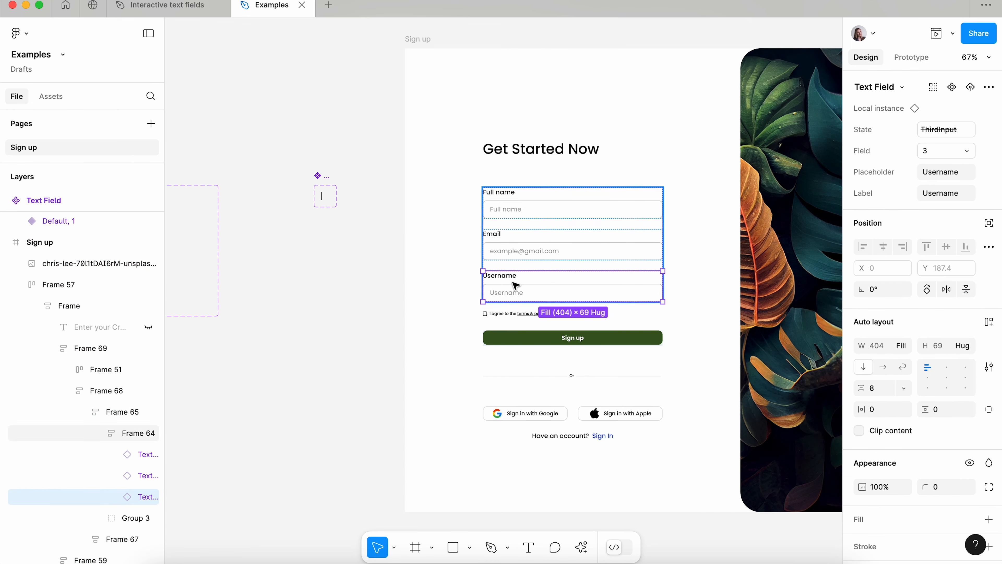
{"action": "key", "text": "super+v"}
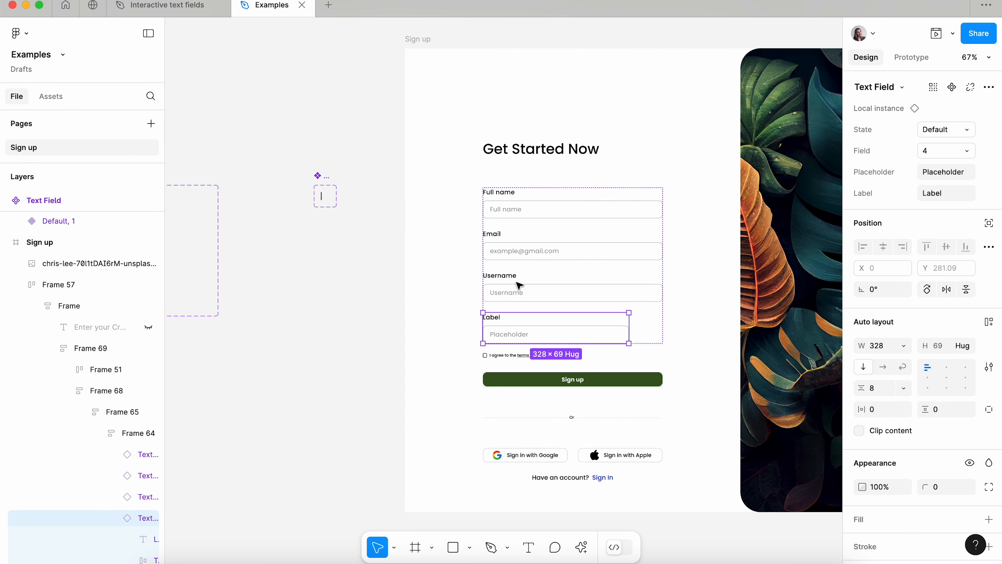
- Set the pasted text field's width to fill its container and assign a variable to its State property
{"action": "left_click", "coordinate": [904, 345]}
{"action": "left_click", "coordinate": [904, 377]}
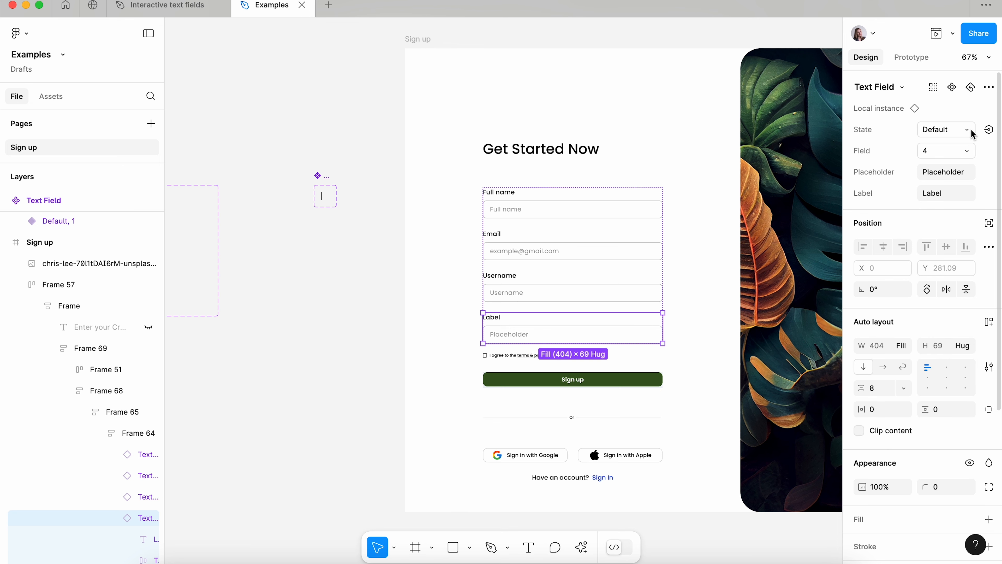
{"action": "left_click", "coordinate": [988, 129]}
{"action": "left_click", "coordinate": [911, 358]}
{"action": "left_click", "coordinate": [388, 243]}
{"action": "scroll", "coordinate": [390, 247], "scroll_direction": "right", "scroll_amount": 6}
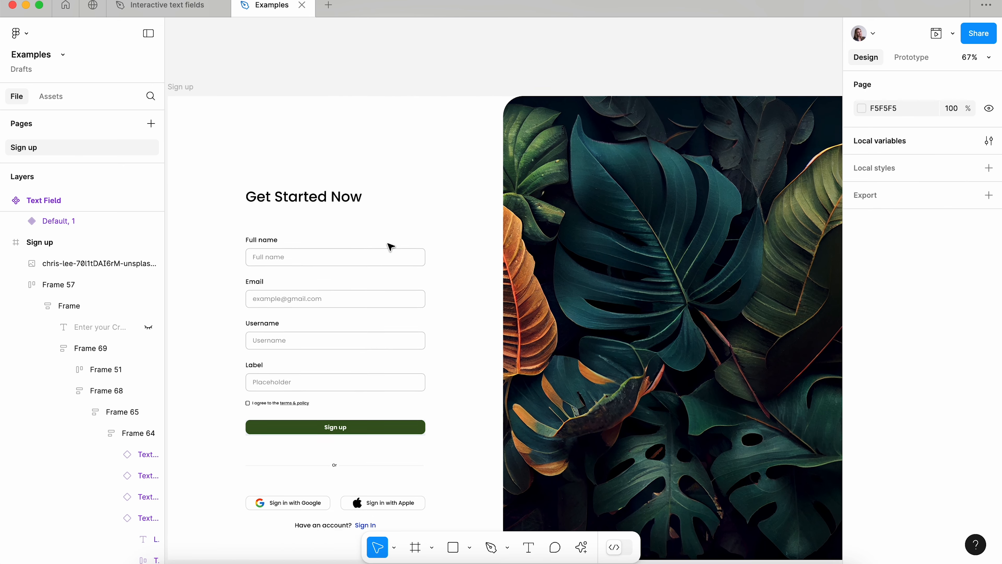